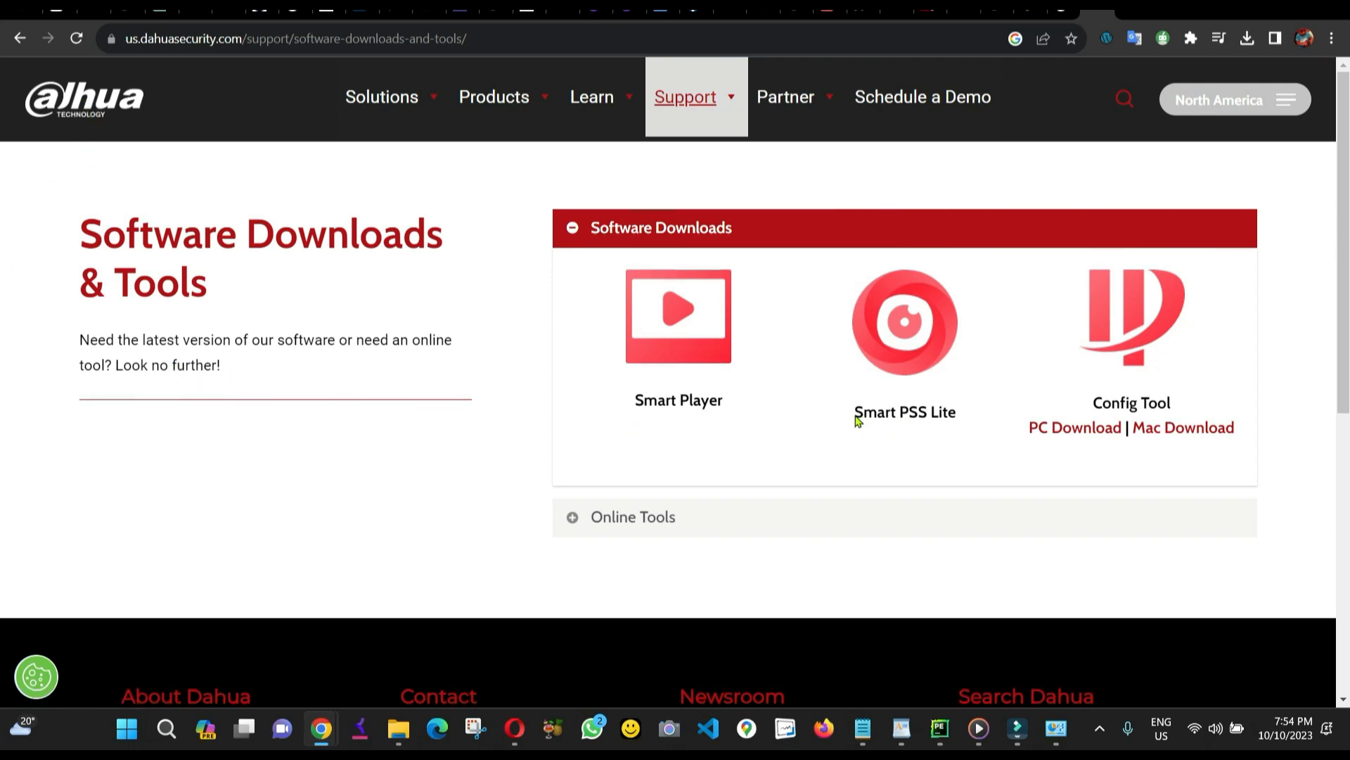
# Highlight the Smart PSS Lite name on the Dahua site, then switch to the C:\Software\Dahua folder.
pyautogui.moveTo(855, 416); pyautogui.dragTo(971, 425)
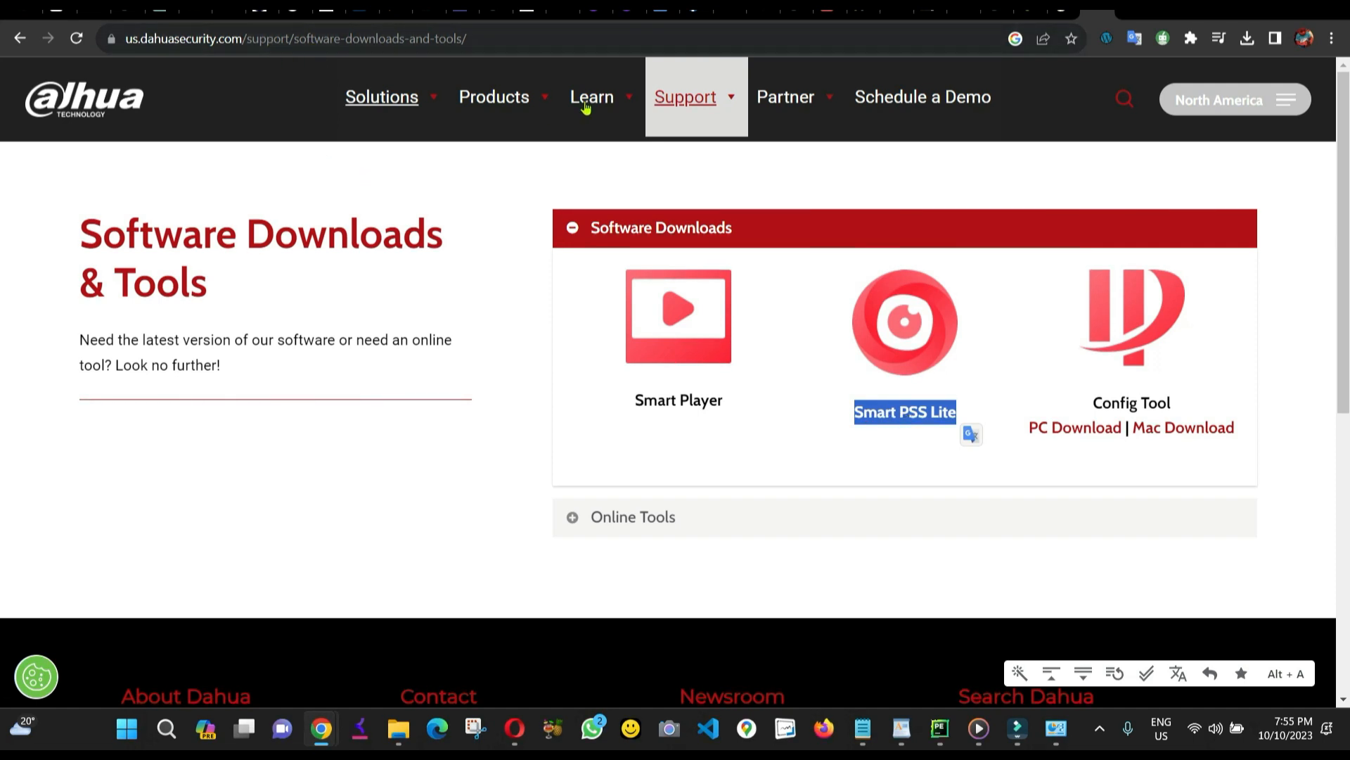
pyautogui.moveTo(691, 102)
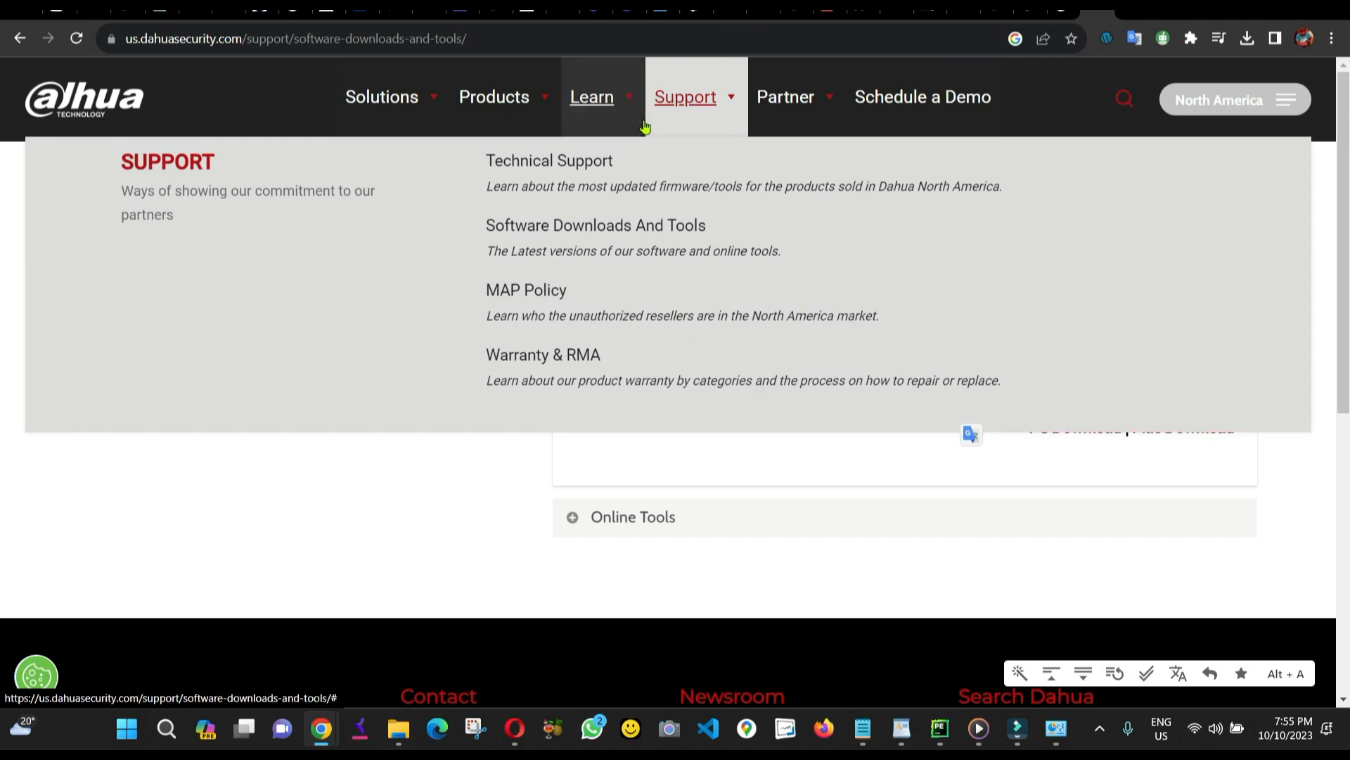
pyautogui.moveTo(593, 99)
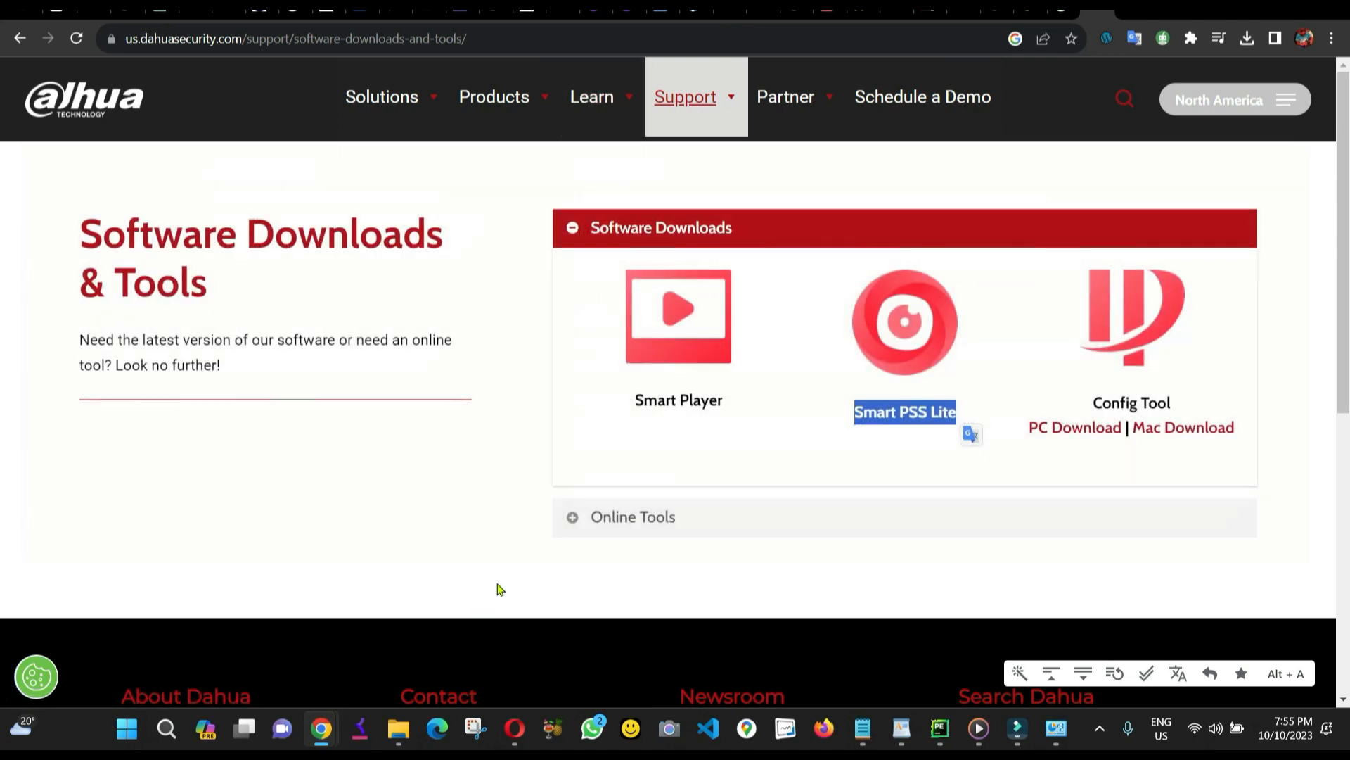
pyautogui.click(890, 415)
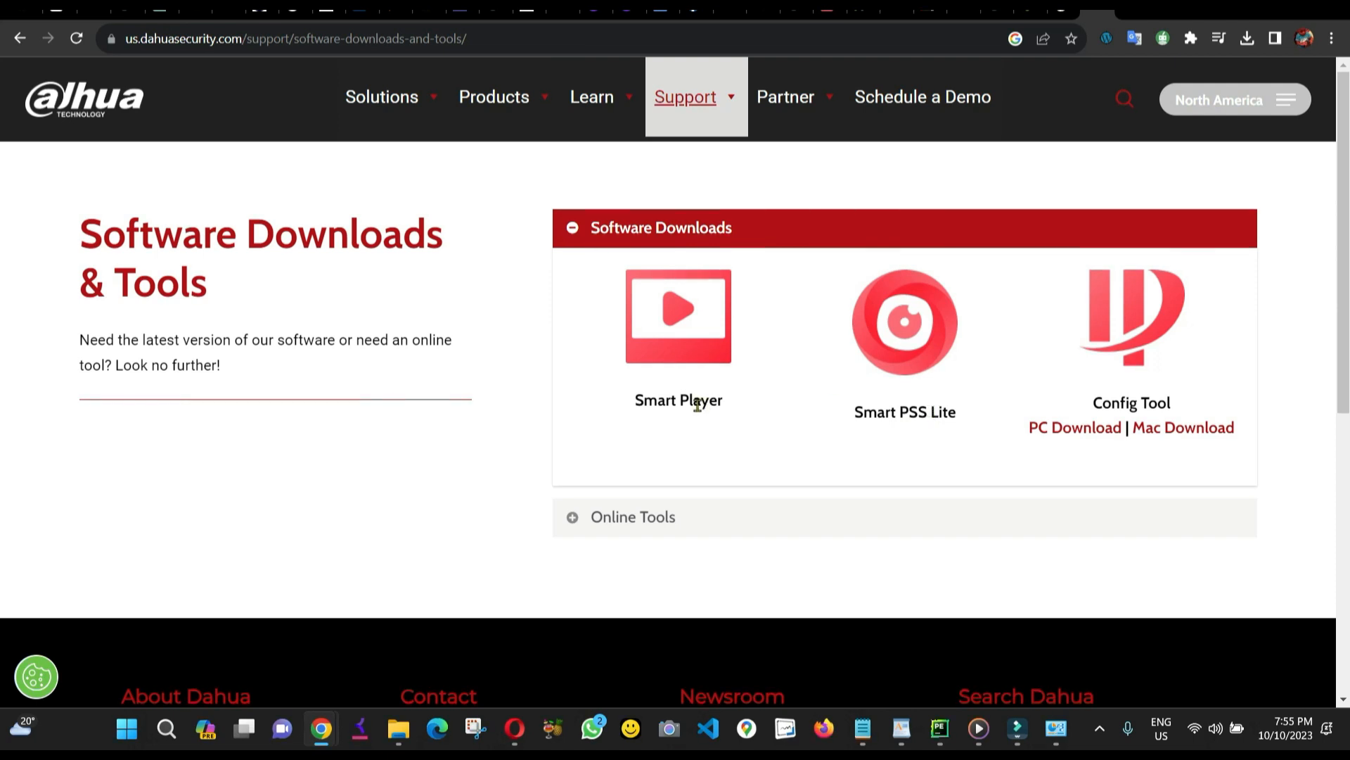
pyautogui.click(398, 728)
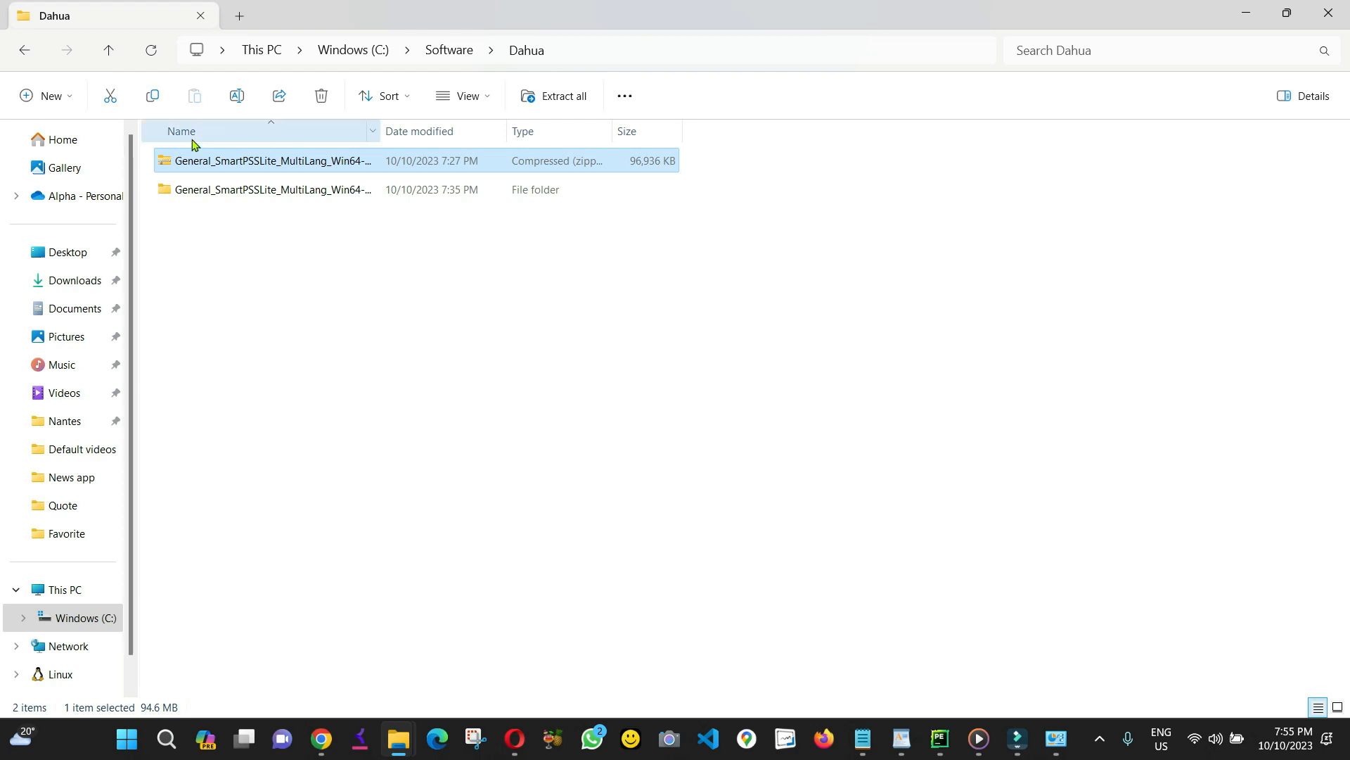
# Cancel re-extracting the zip and launch the installer from the extracted SmartPSS Lite folder.
pyautogui.rightClick(259, 162)
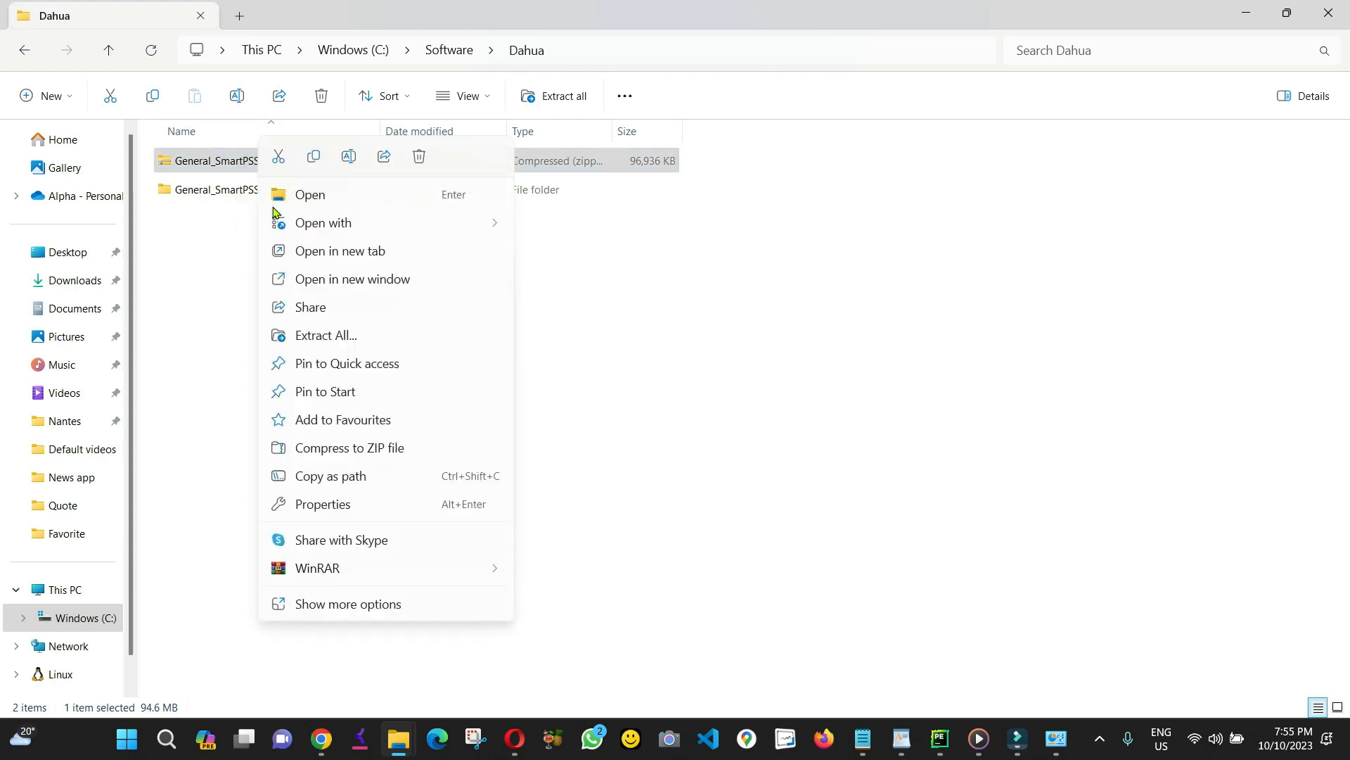
pyautogui.click(349, 337)
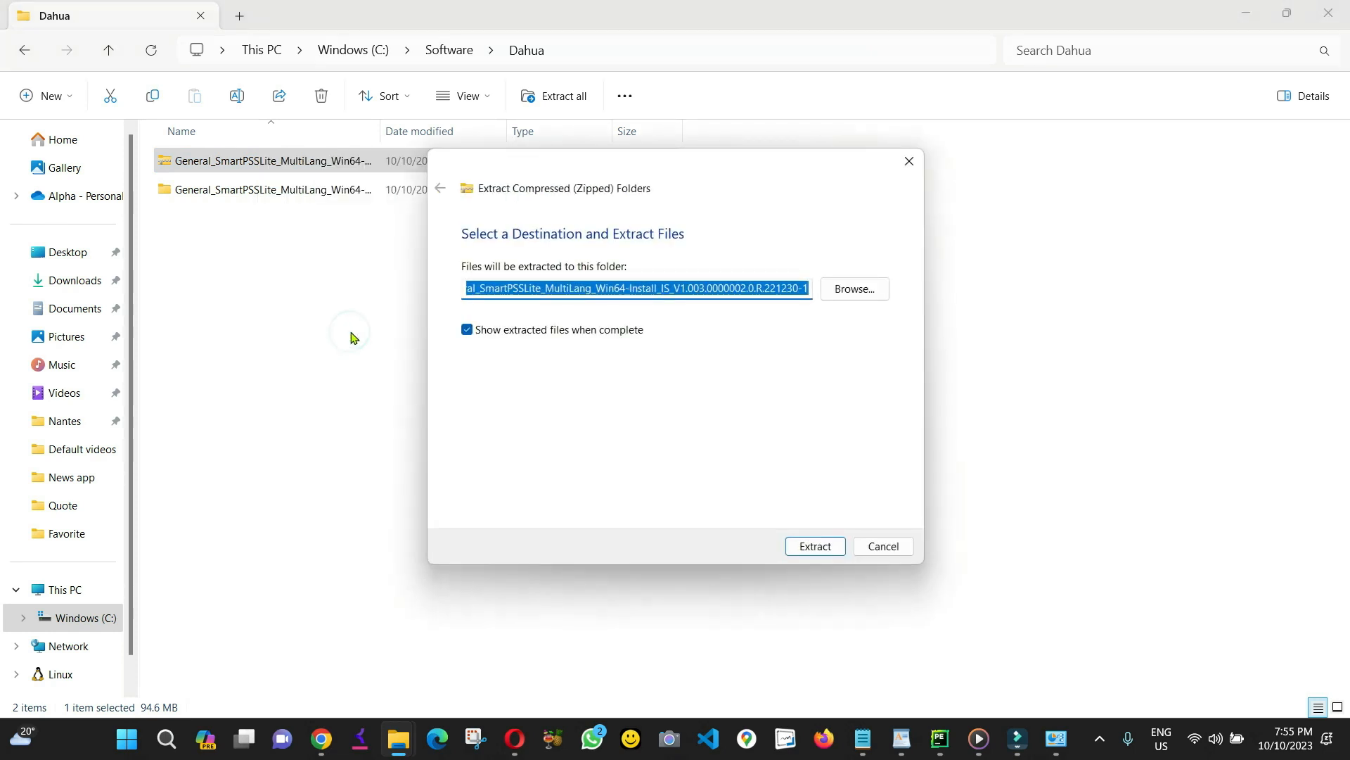
pyautogui.click(876, 550)
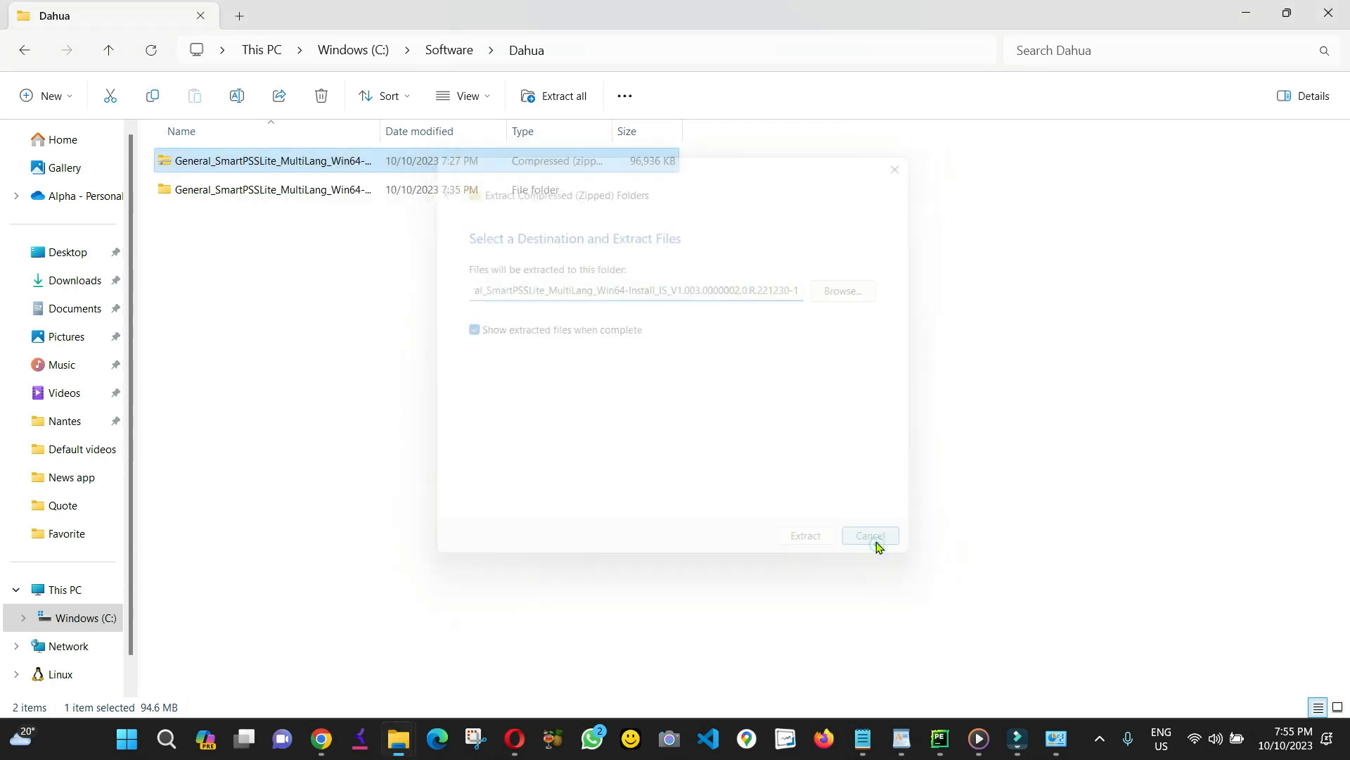
pyautogui.doubleClick(327, 199)
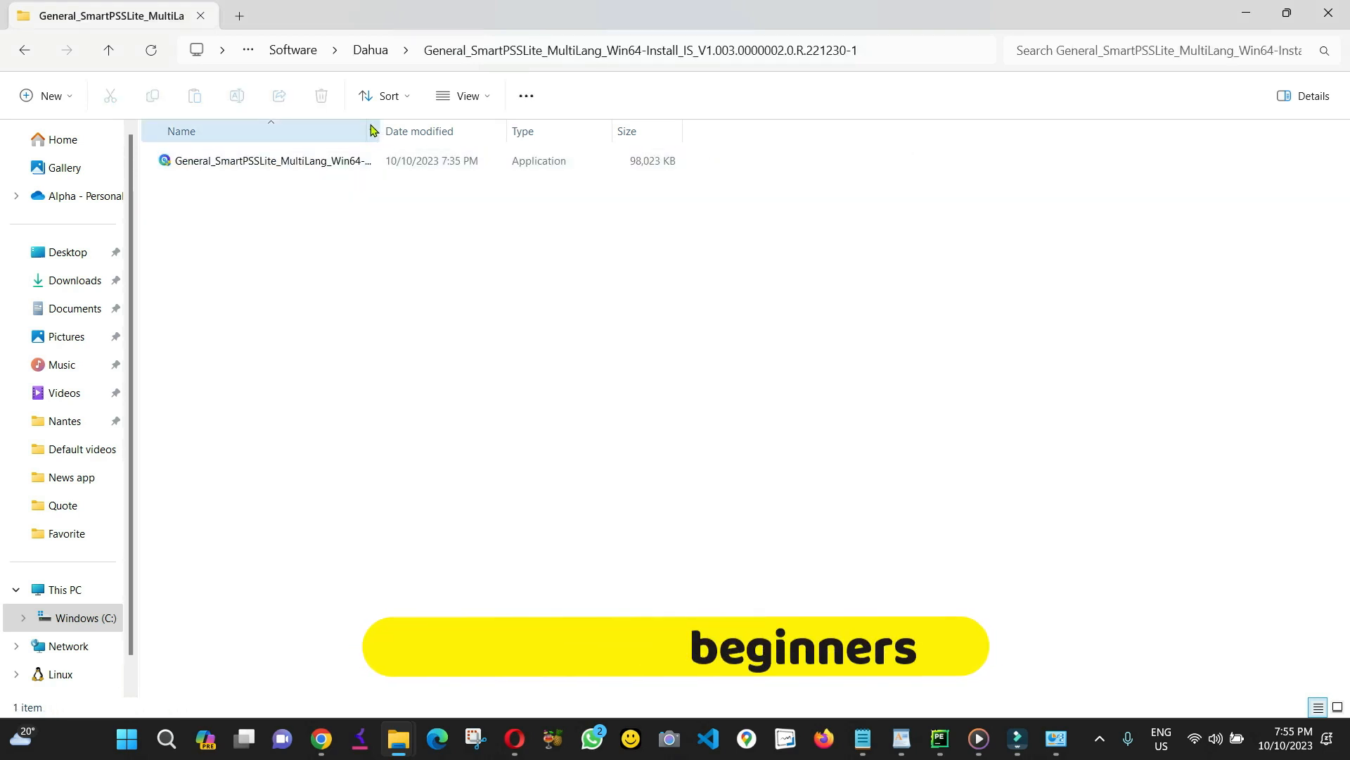
pyautogui.doubleClick(312, 160)
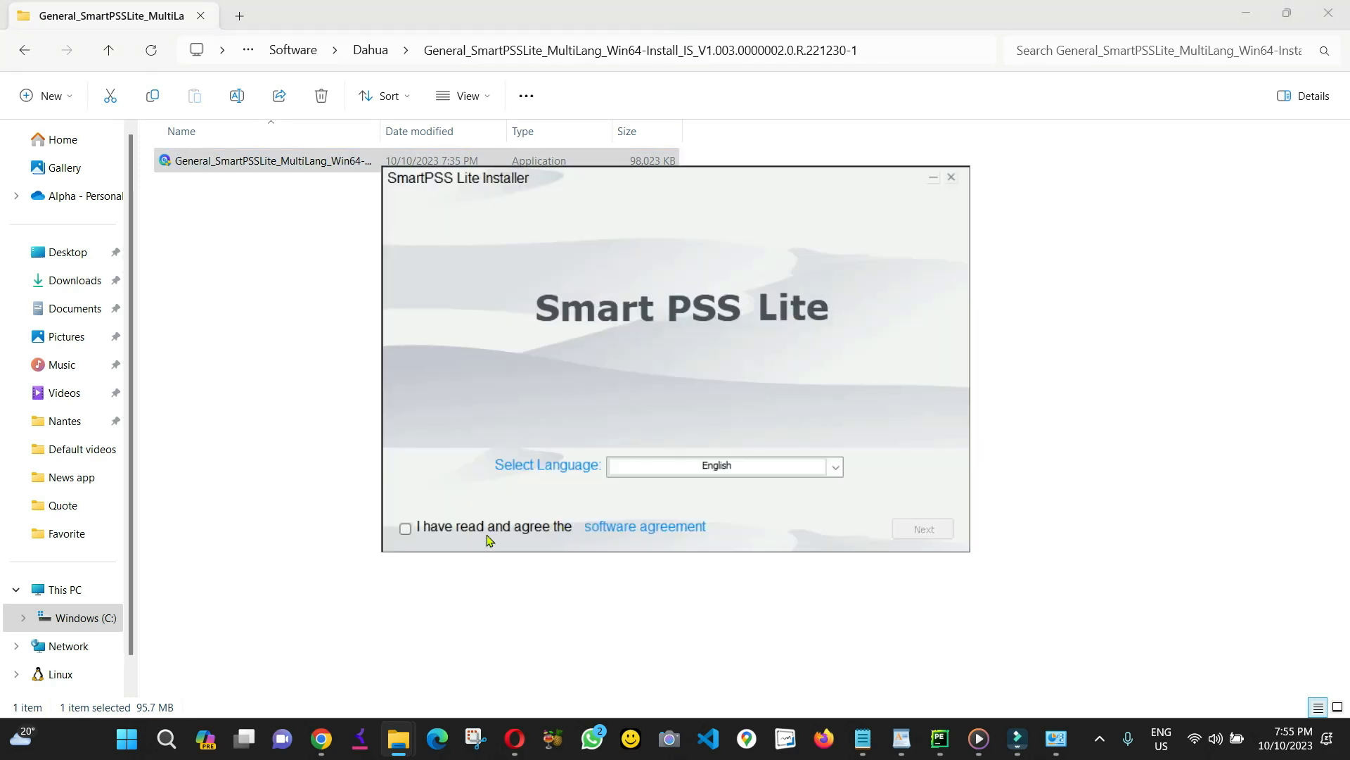
# Accept the agreement, keep English, install to the default path, and tick Run SmartPSSLite.
pyautogui.click(405, 534)
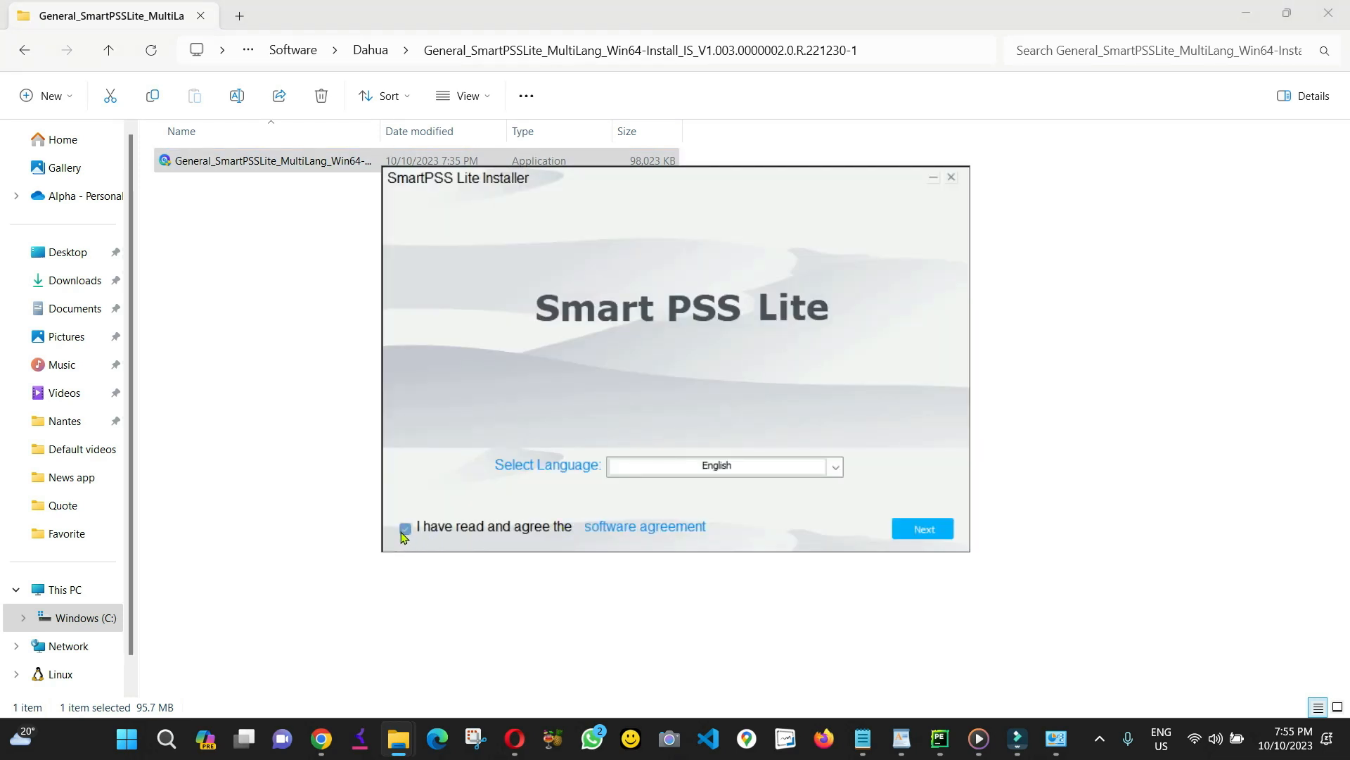
pyautogui.click(747, 472)
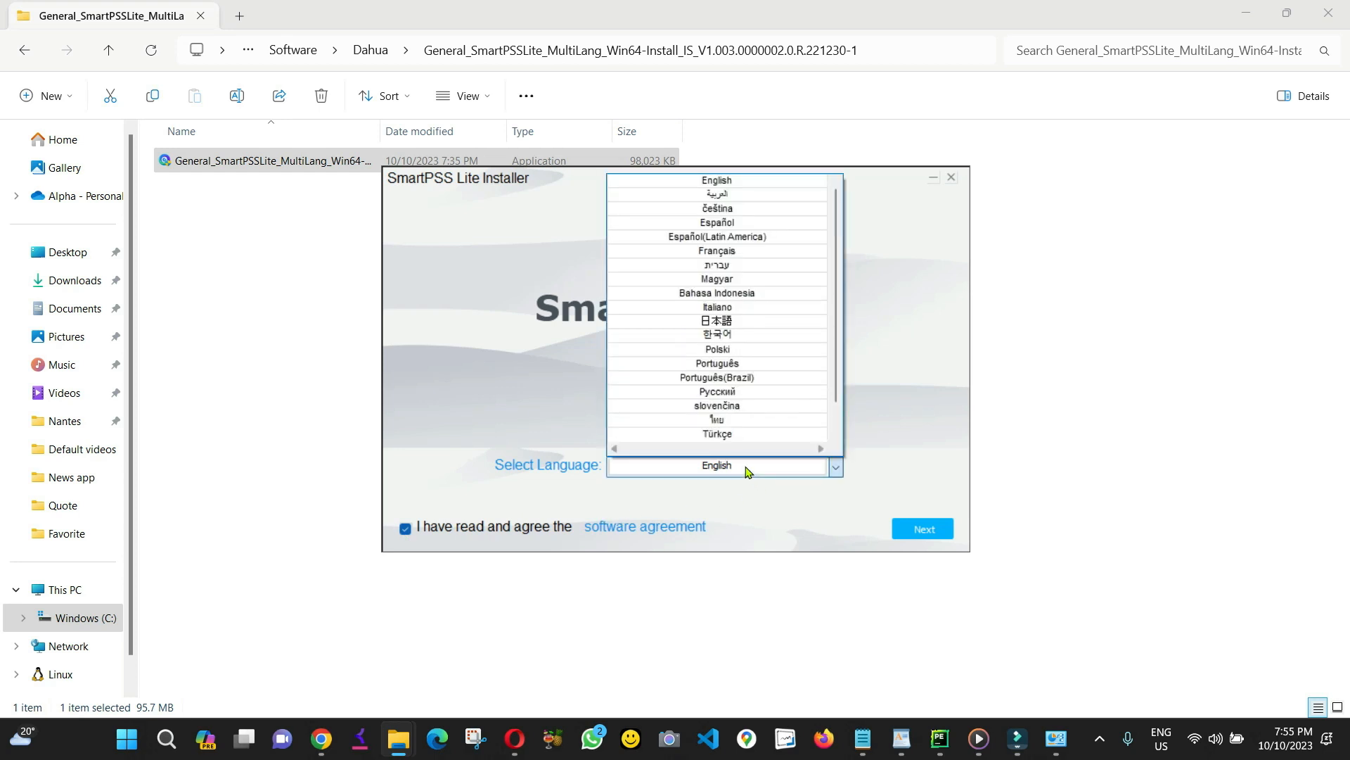
pyautogui.click(747, 473)
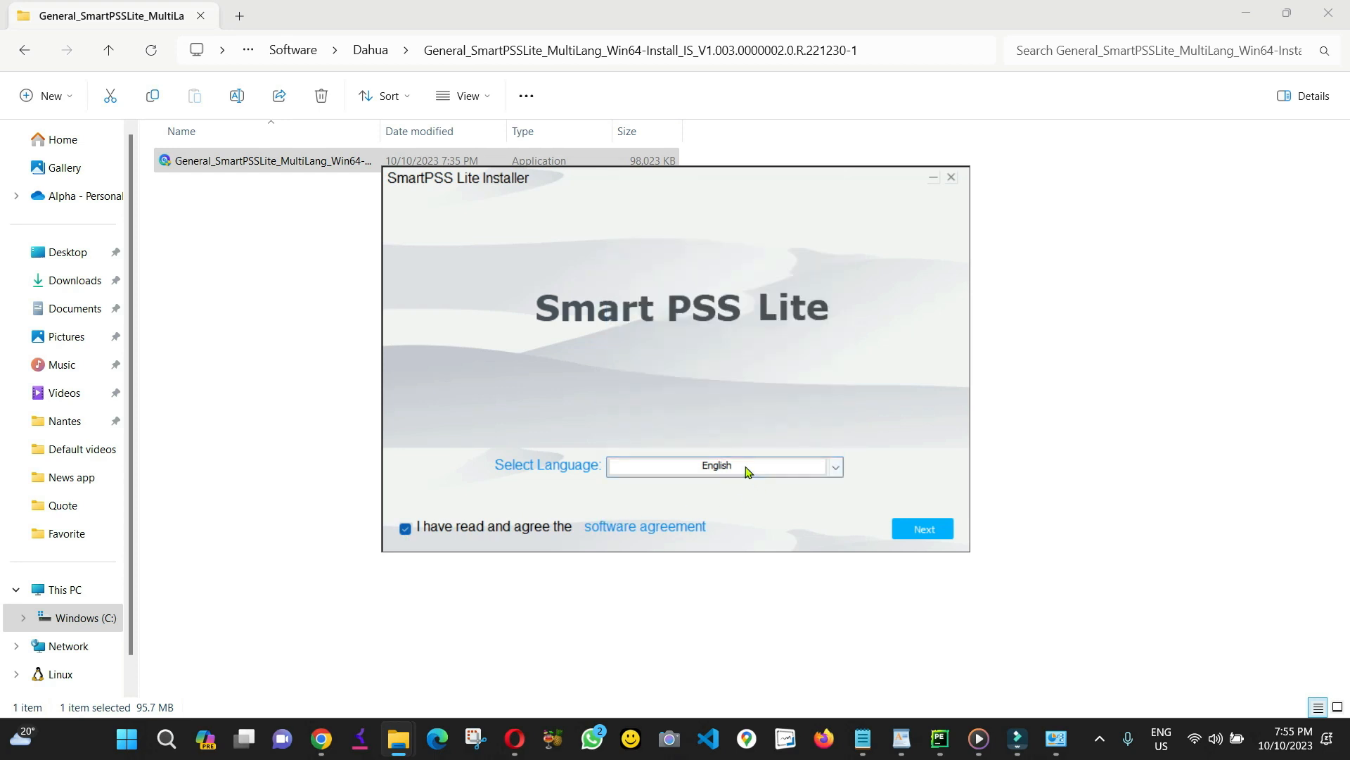
pyautogui.click(927, 533)
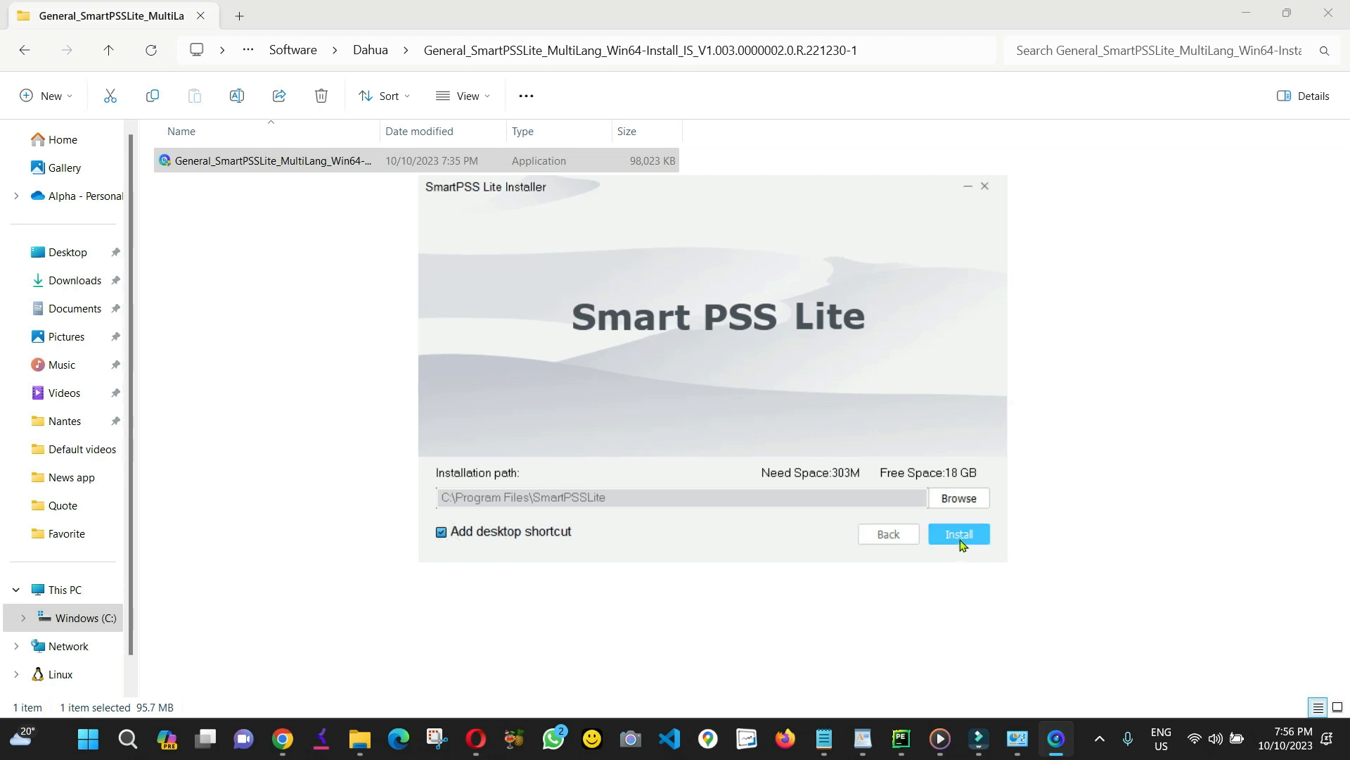
pyautogui.click(960, 536)
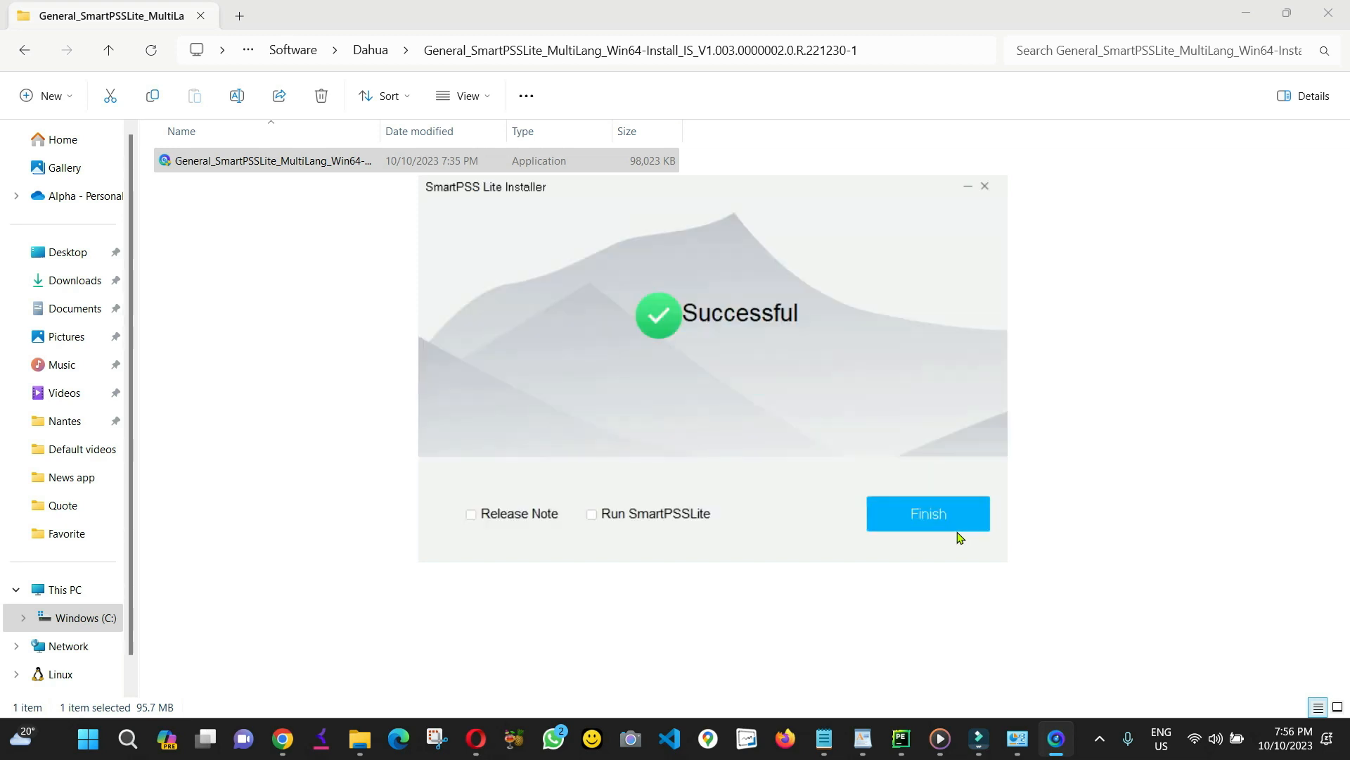
pyautogui.click(591, 515)
# Finish the installer so SmartPSS Lite launches, checking the hidden taskbar icons while it starts.
pyautogui.click(928, 514)
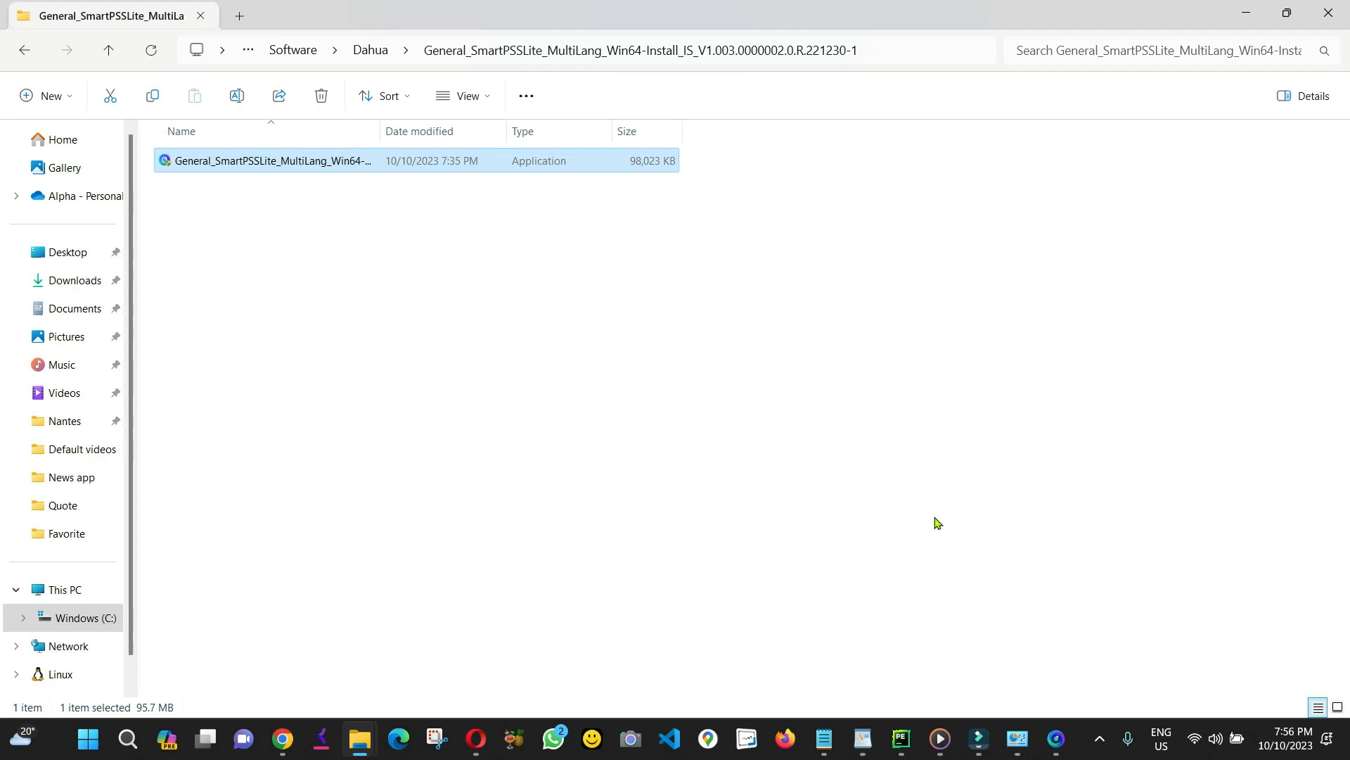
pyautogui.click(1100, 739)
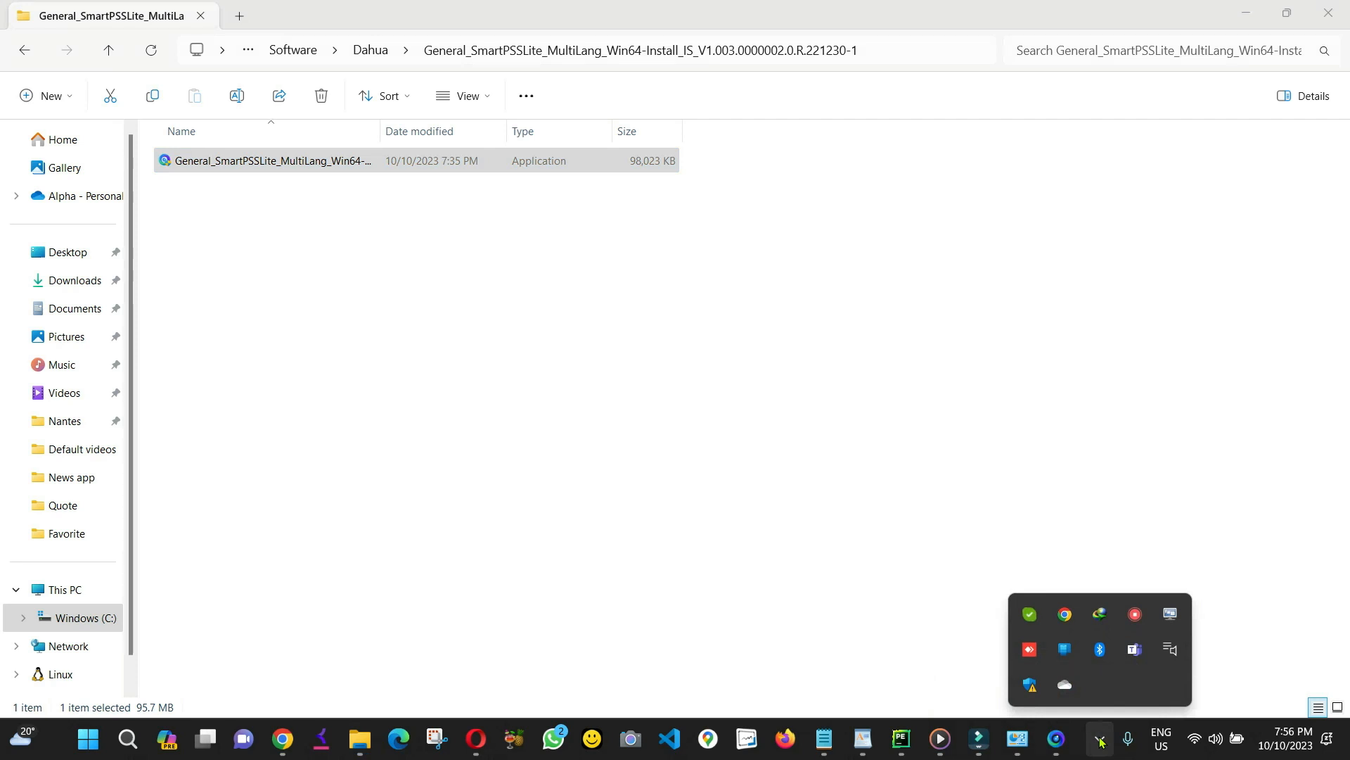
pyautogui.click(1100, 739)
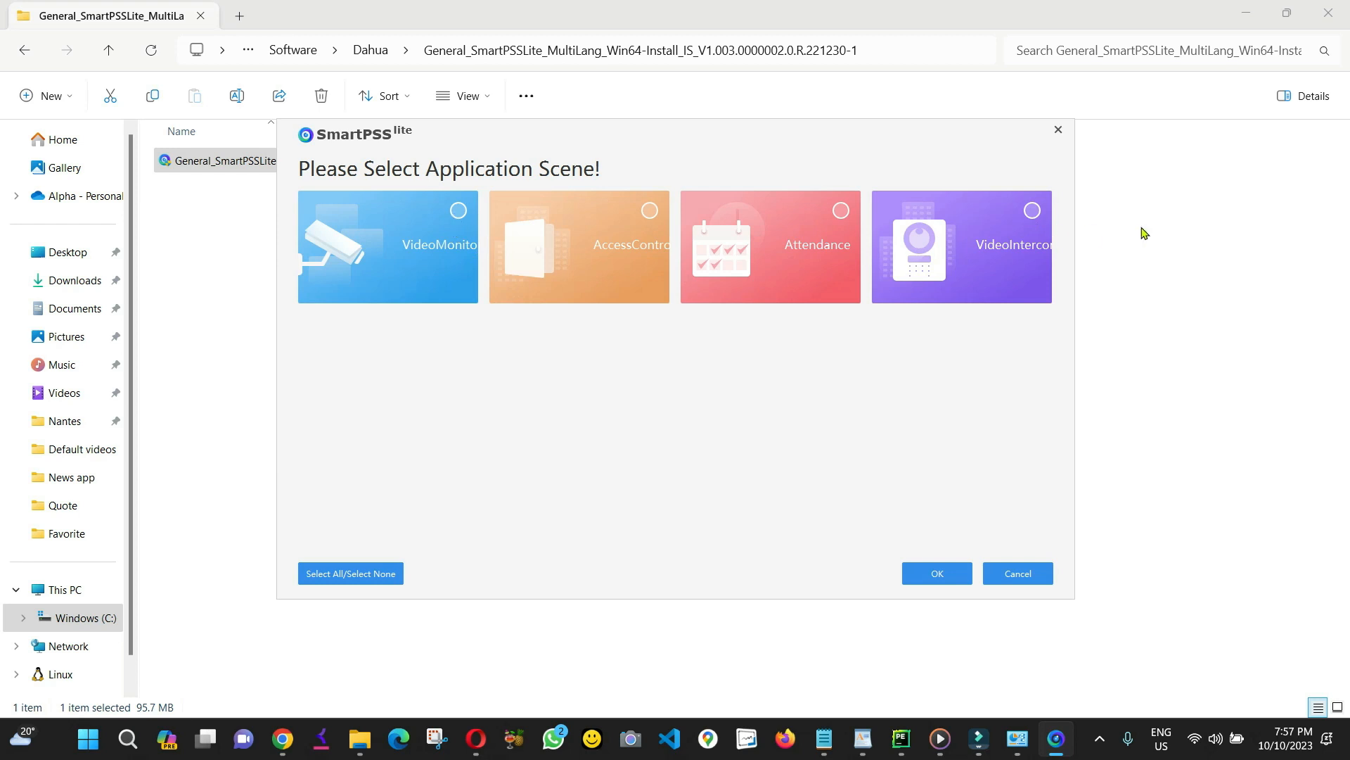
# Enable all four application scenes, then agree to the license agreement and the privacy policy.
pyautogui.click(343, 574)
pyautogui.click(925, 575)
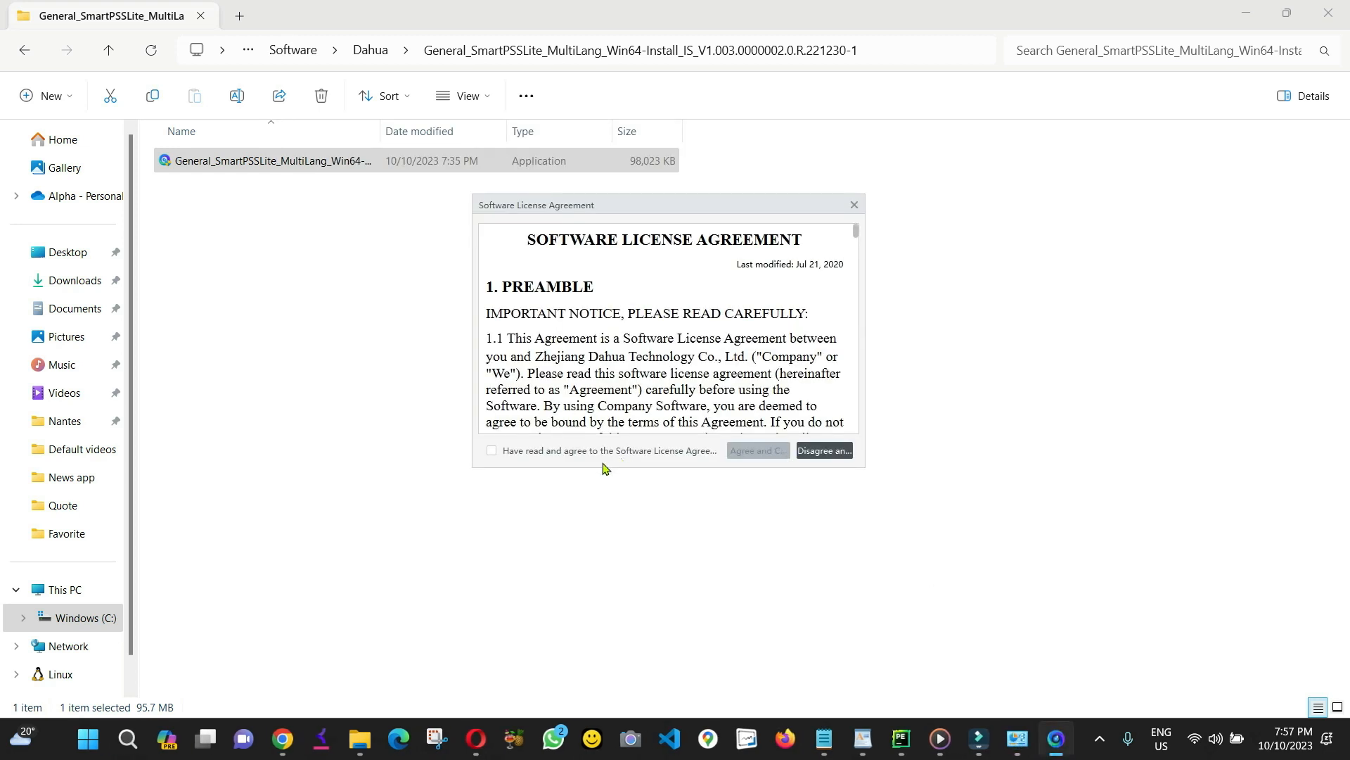
pyautogui.click(492, 452)
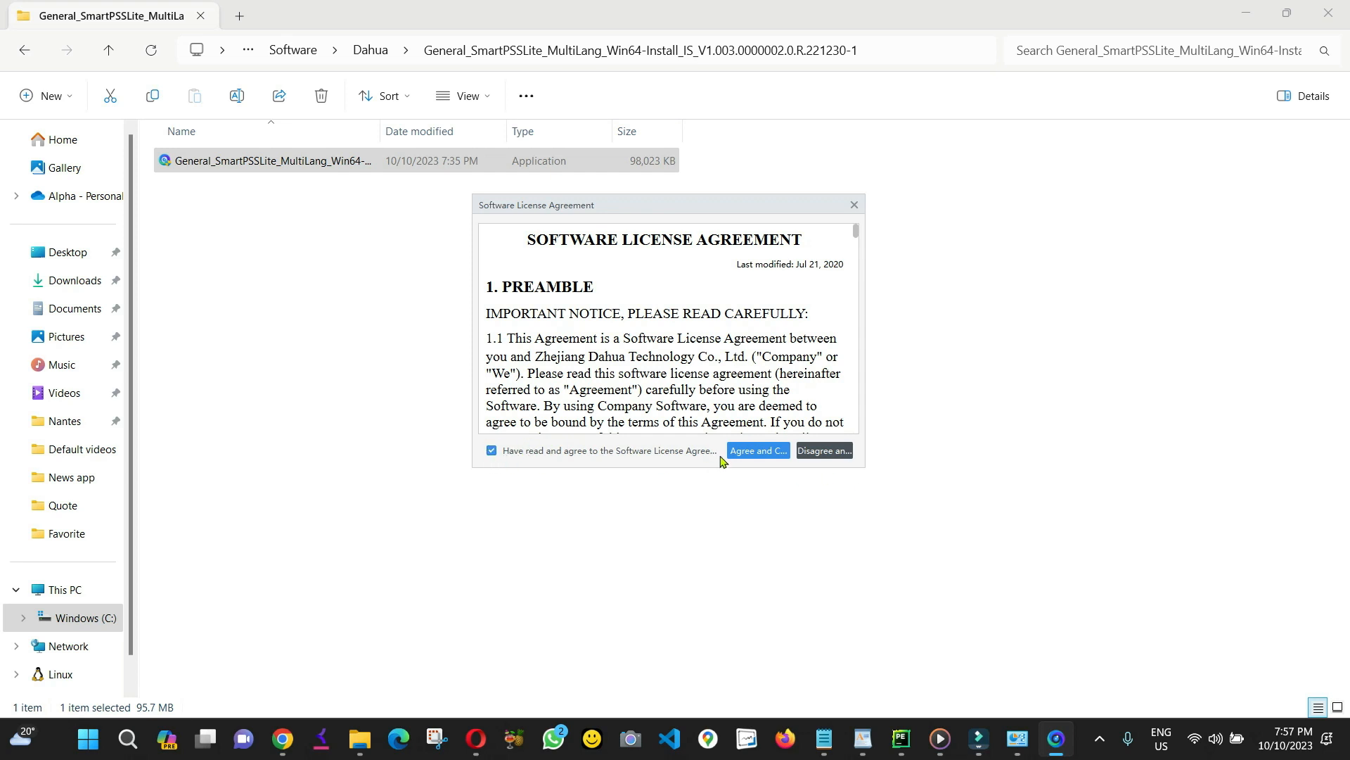
pyautogui.click(753, 451)
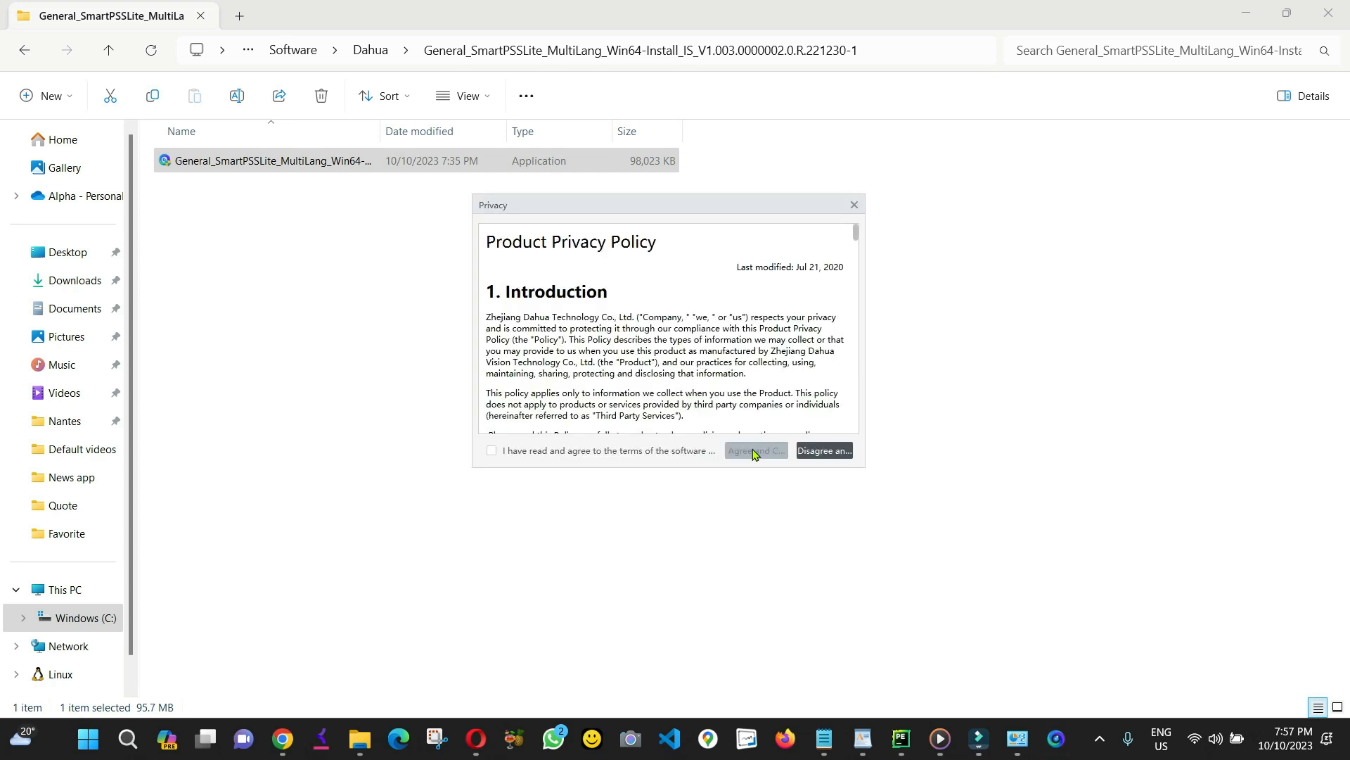
pyautogui.click(491, 452)
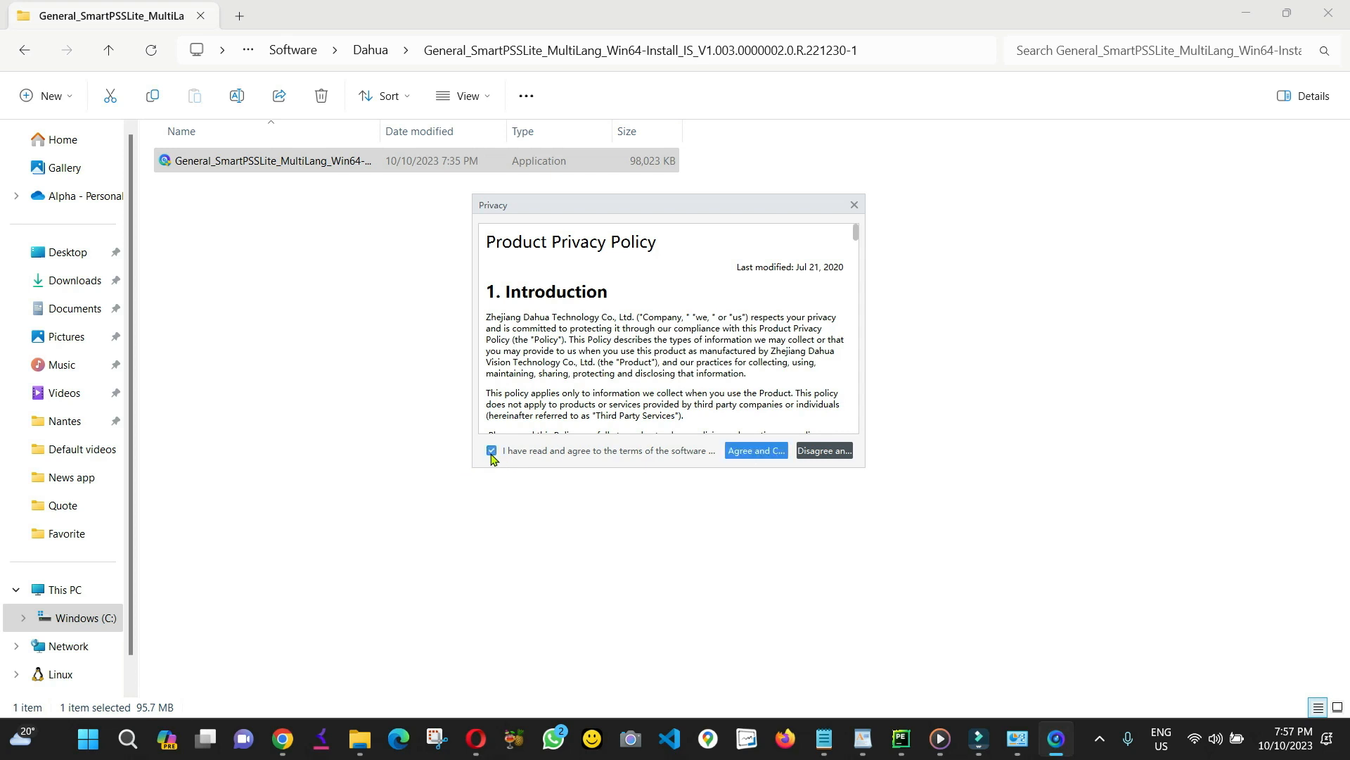
pyautogui.click(752, 453)
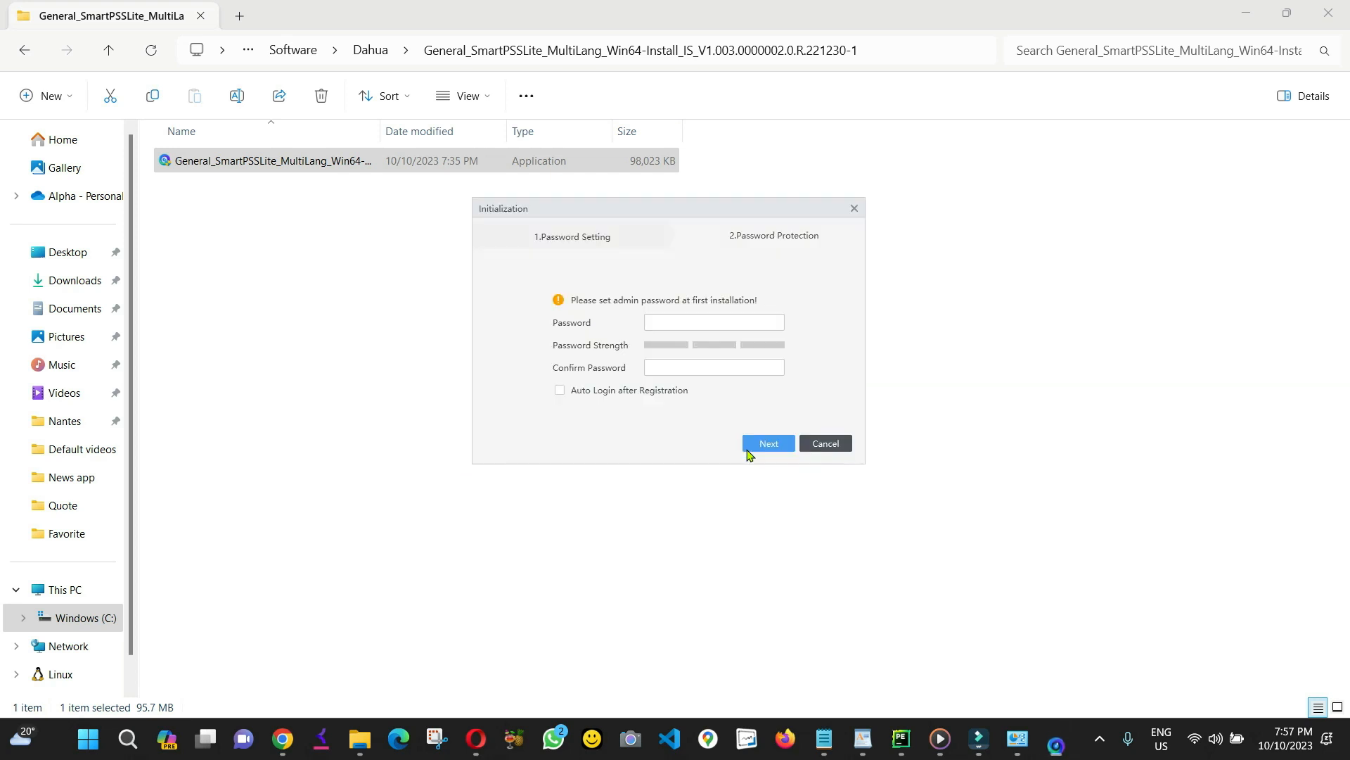
# Enter and confirm the admin password with Auto Login after Registration enabled.
pyautogui.click(692, 320)
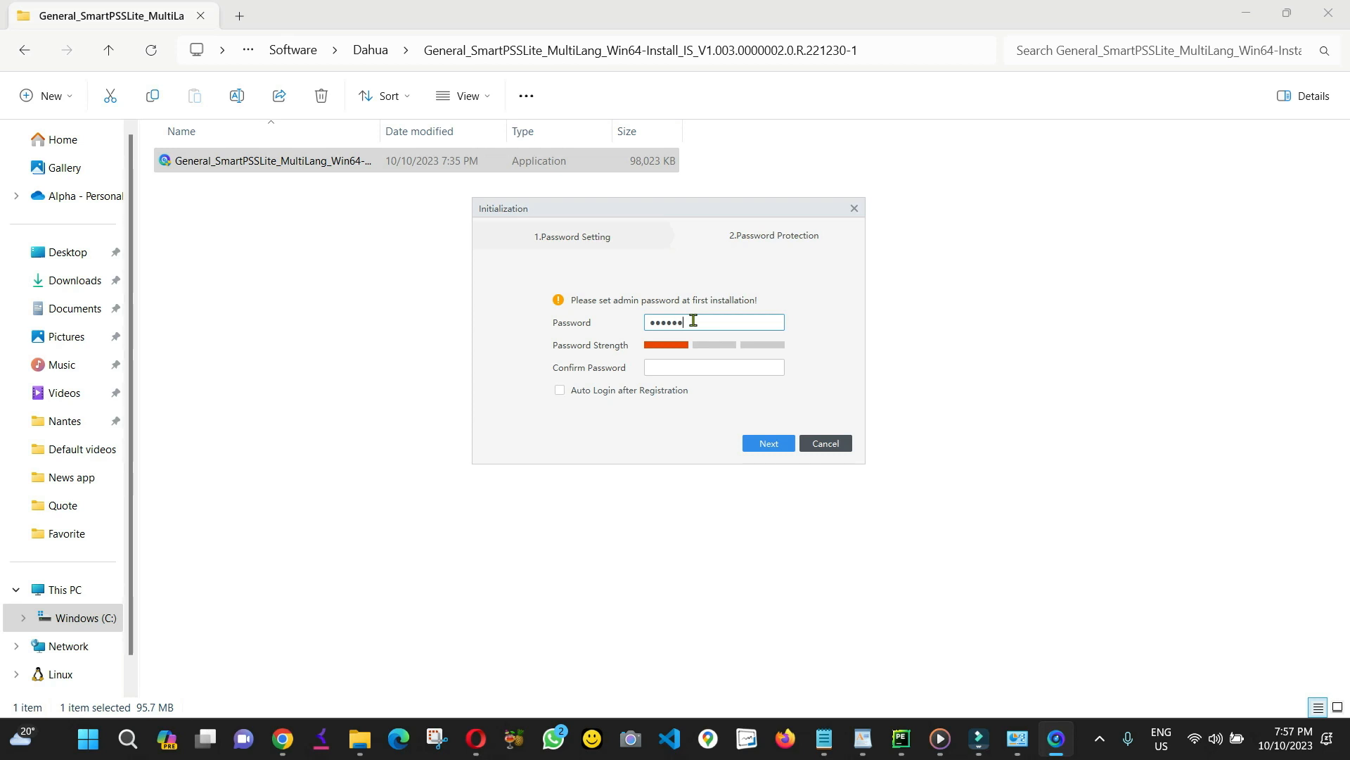
pyautogui.press('Tab')
pyautogui.write('••')
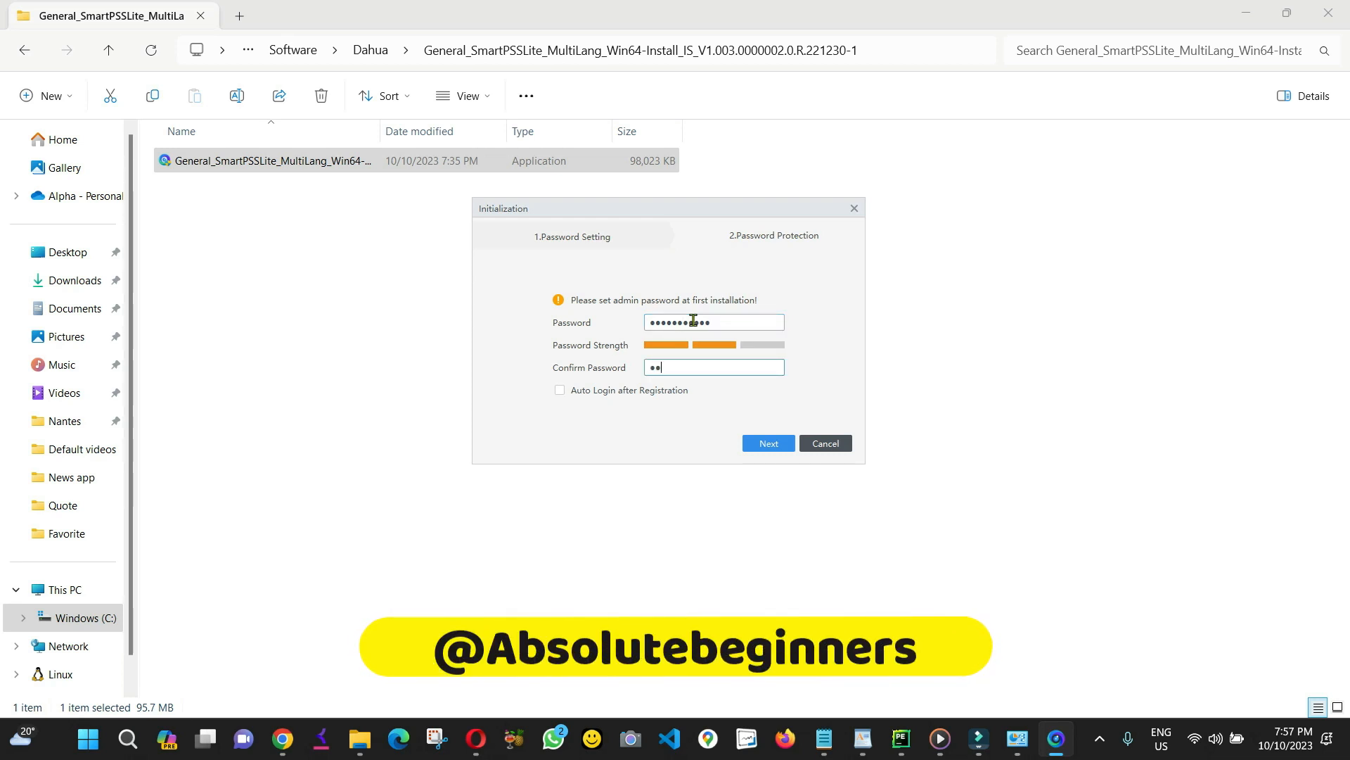
pyautogui.write('•')
pyautogui.write('***')
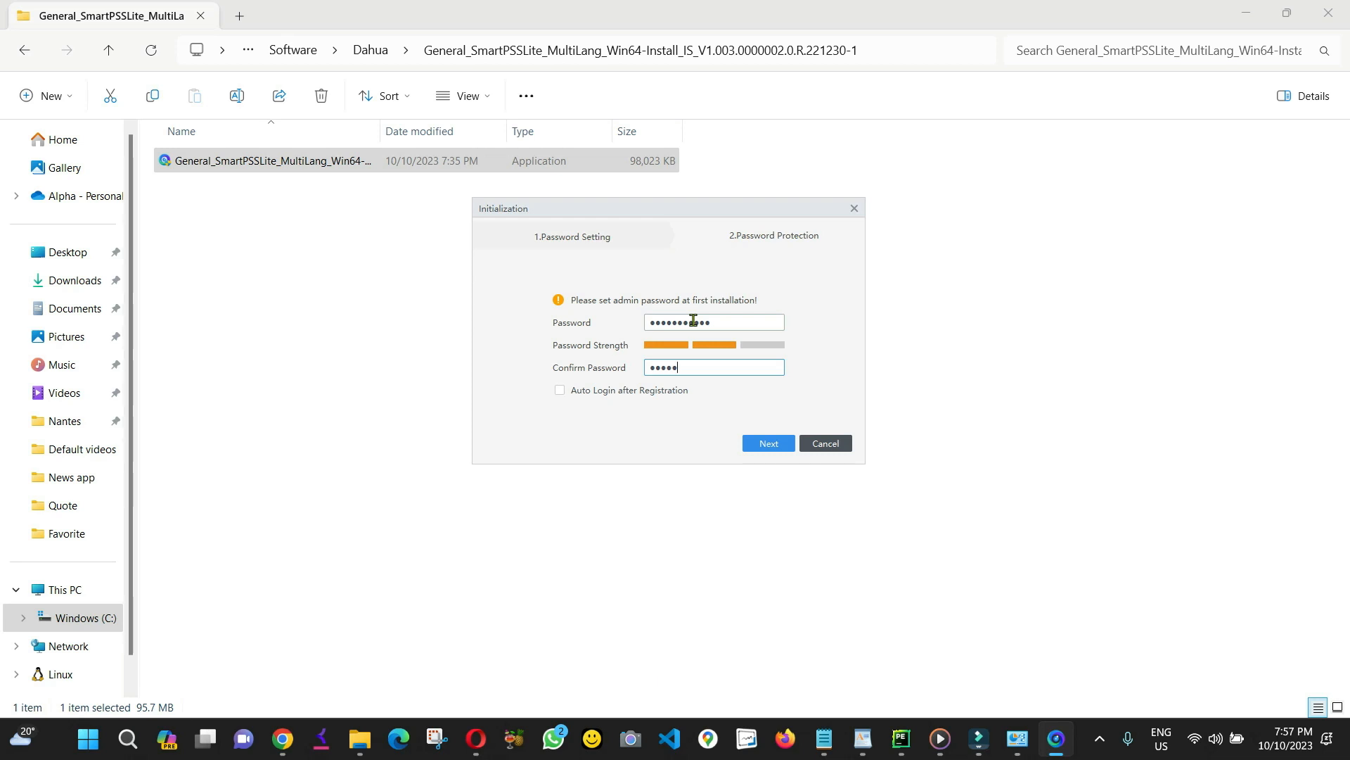
pyautogui.write('*****')
pyautogui.click(560, 392)
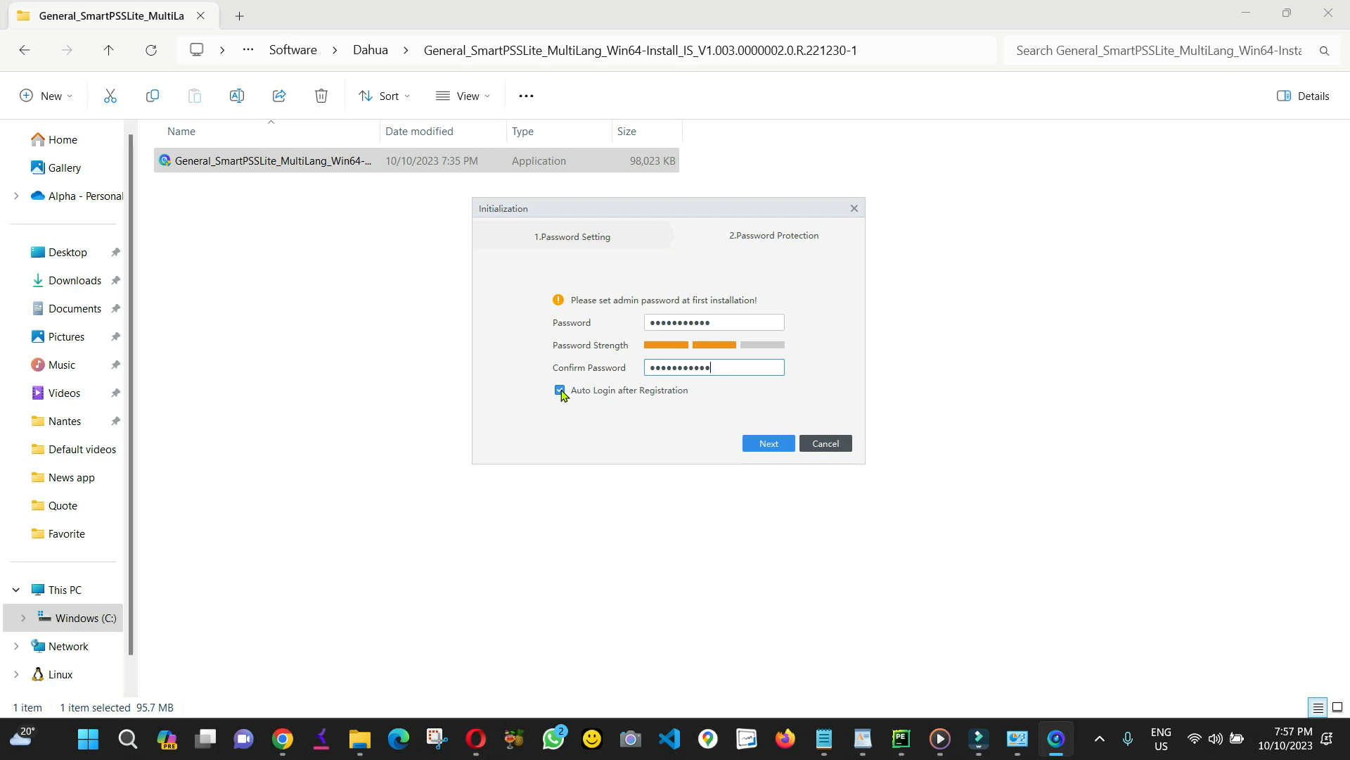
pyautogui.click(775, 443)
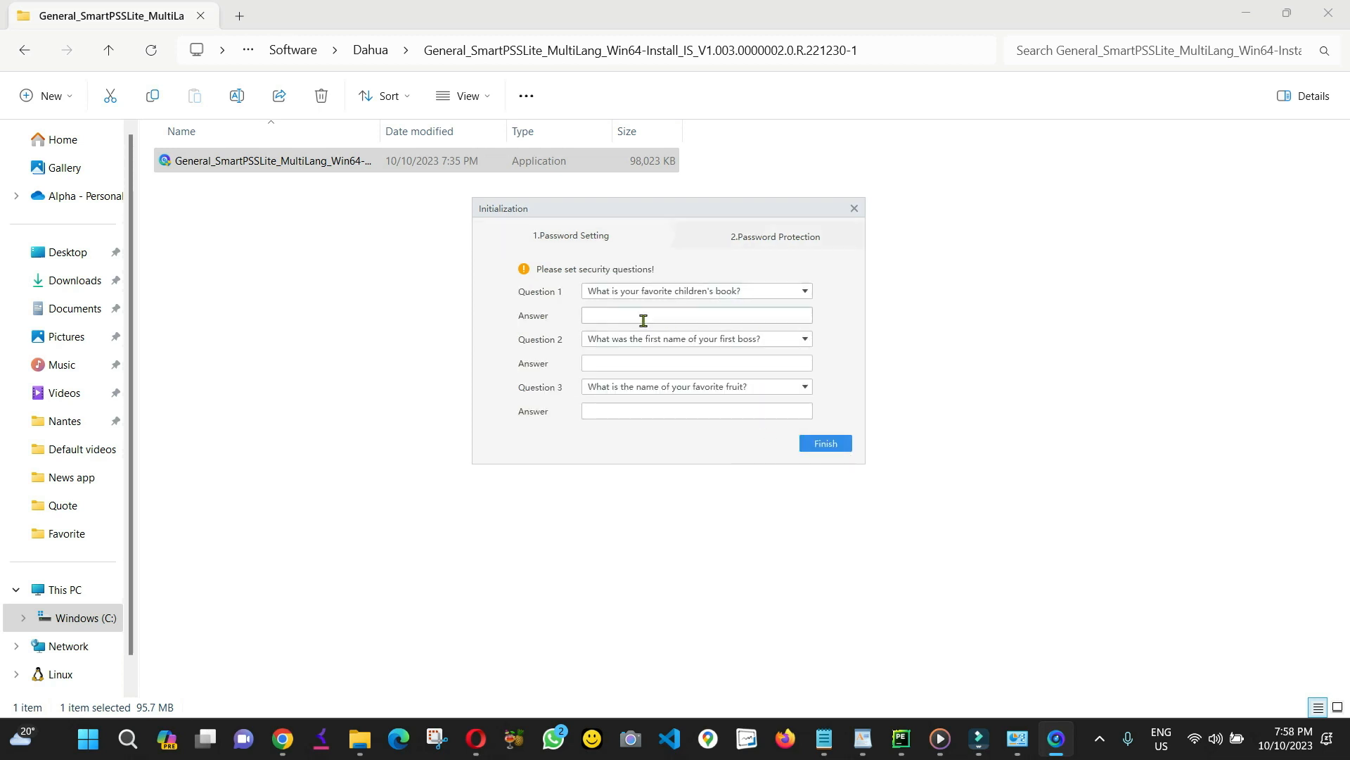
# Fill in answers for security questions 1, 2 and 3, then finish initialization.
pyautogui.click(831, 446)
pyautogui.click(604, 311)
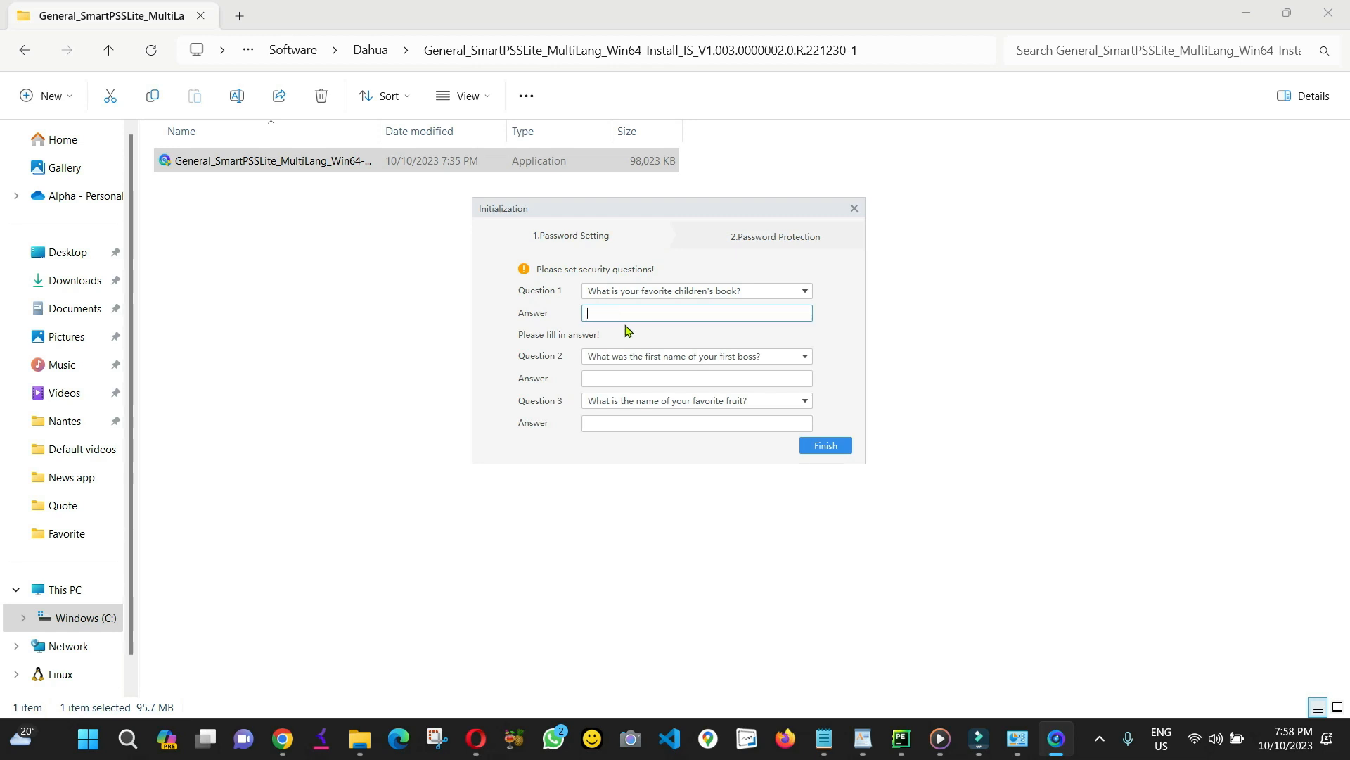
pyautogui.click(637, 378)
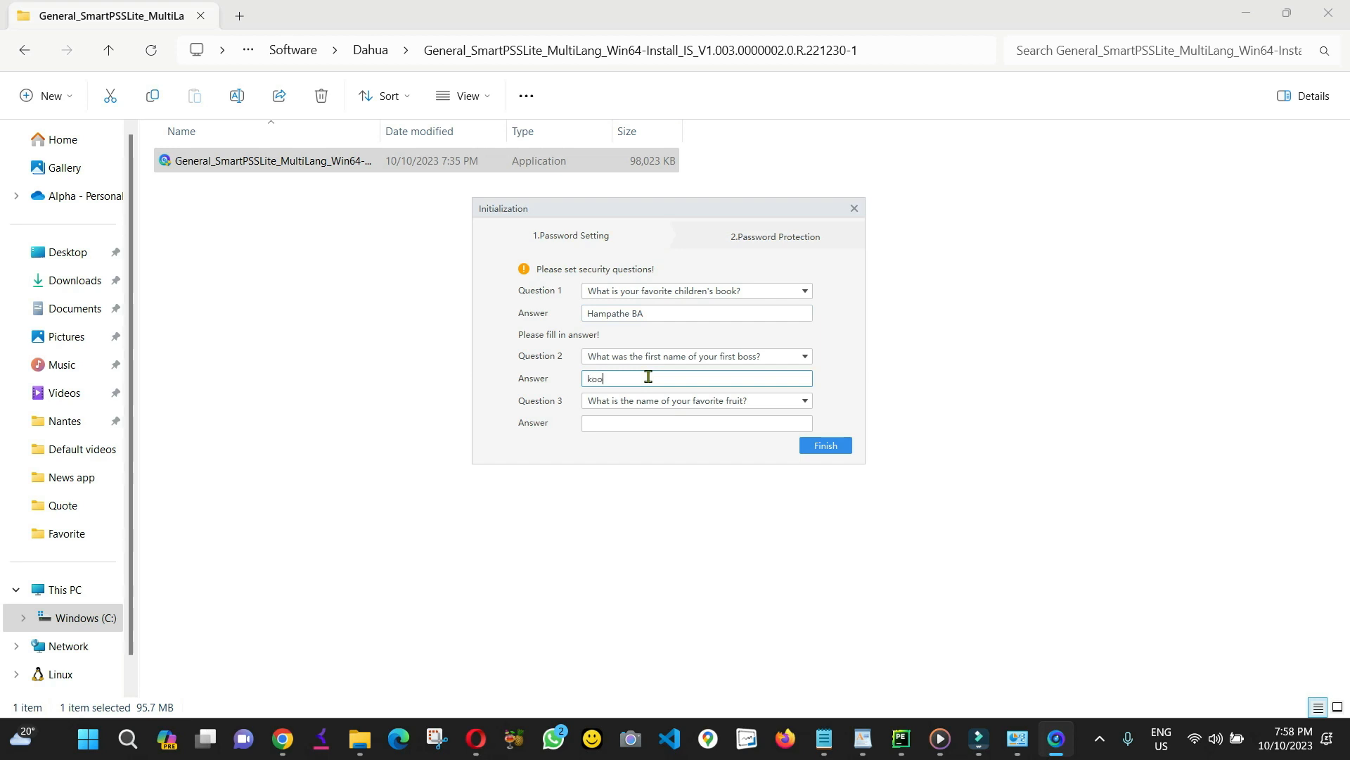
pyautogui.click(598, 423)
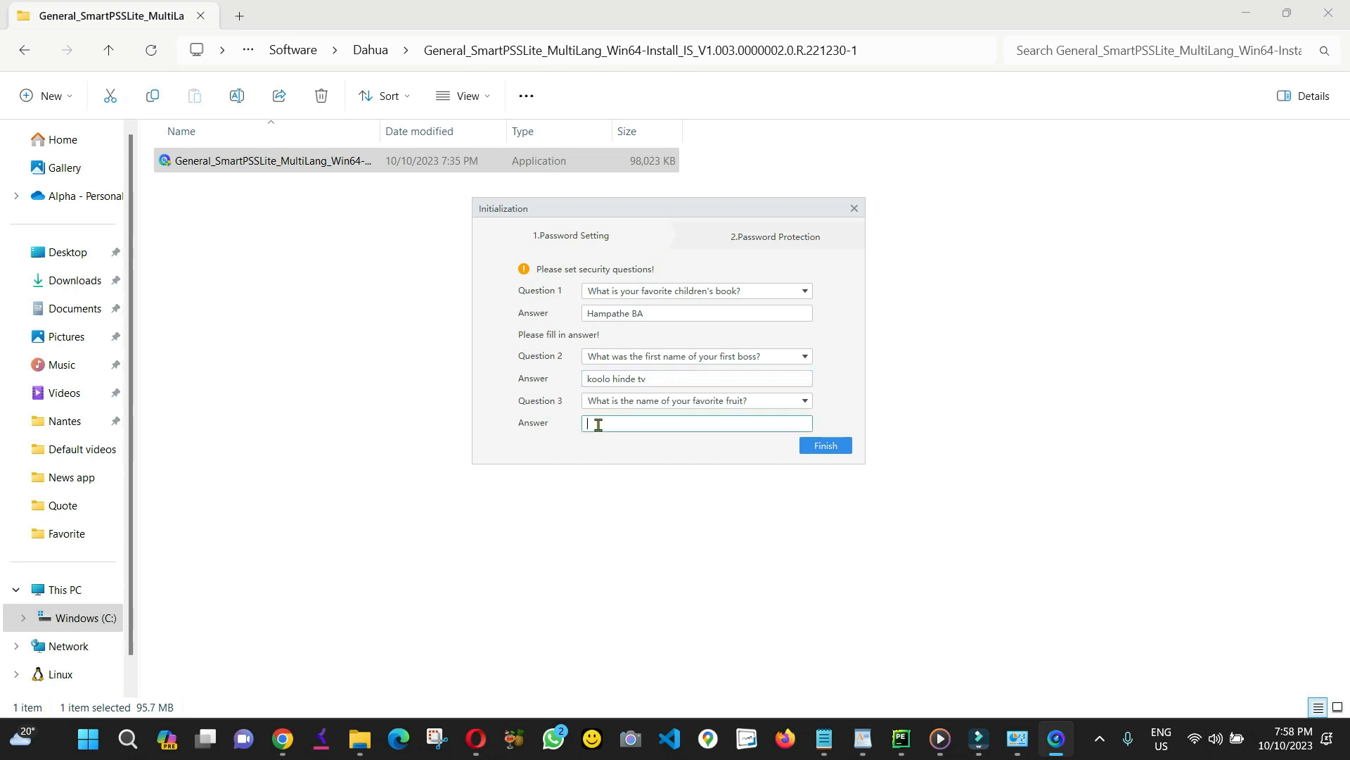
pyautogui.click(820, 447)
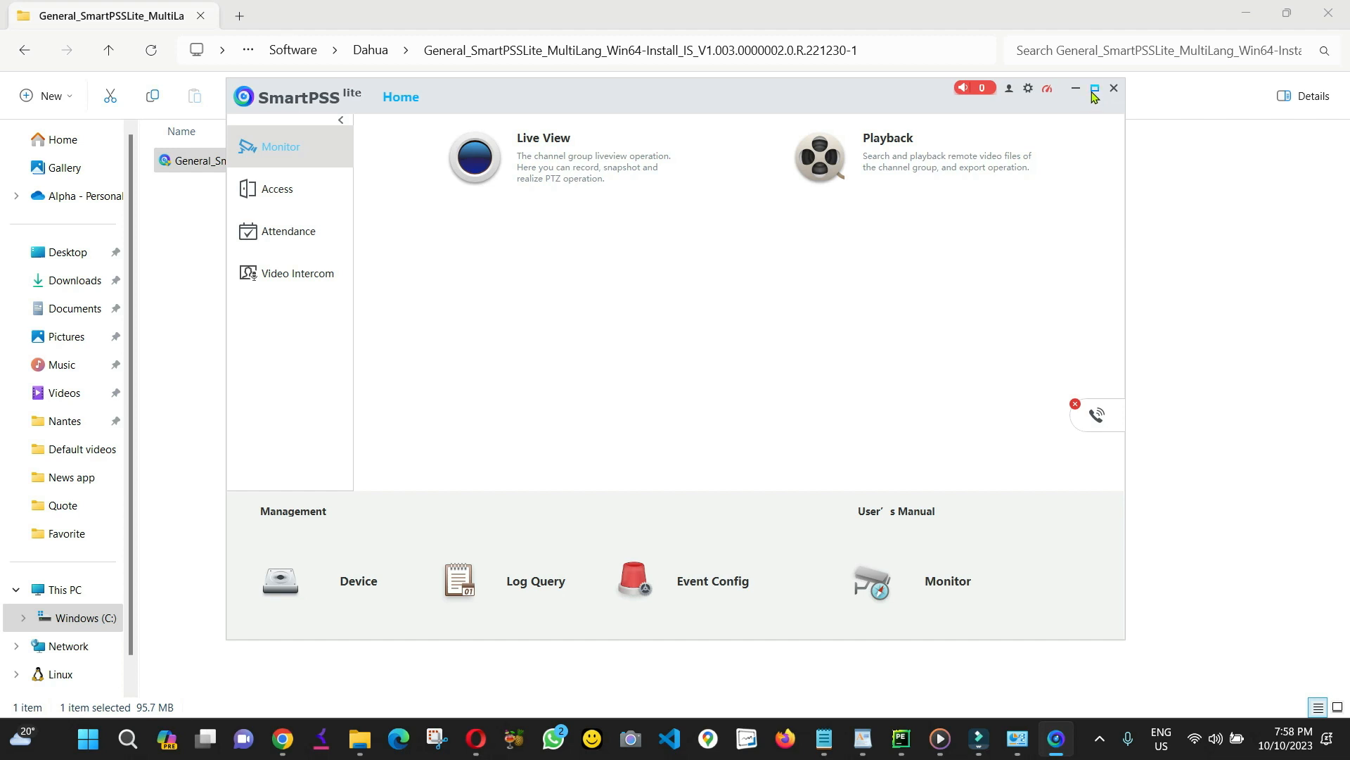
# Maximize the SmartPSS Lite window and go to the empty Device management page.
pyautogui.click(1098, 90)
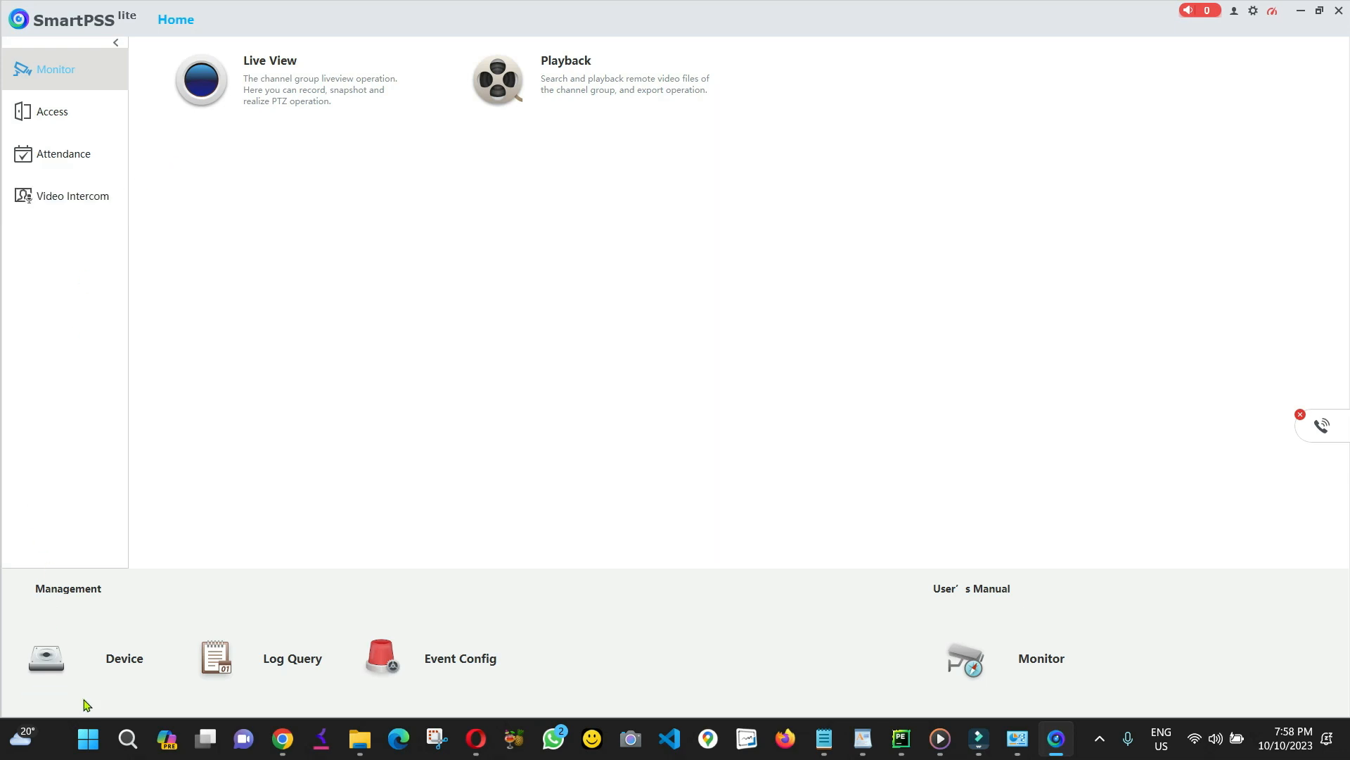
pyautogui.click(125, 659)
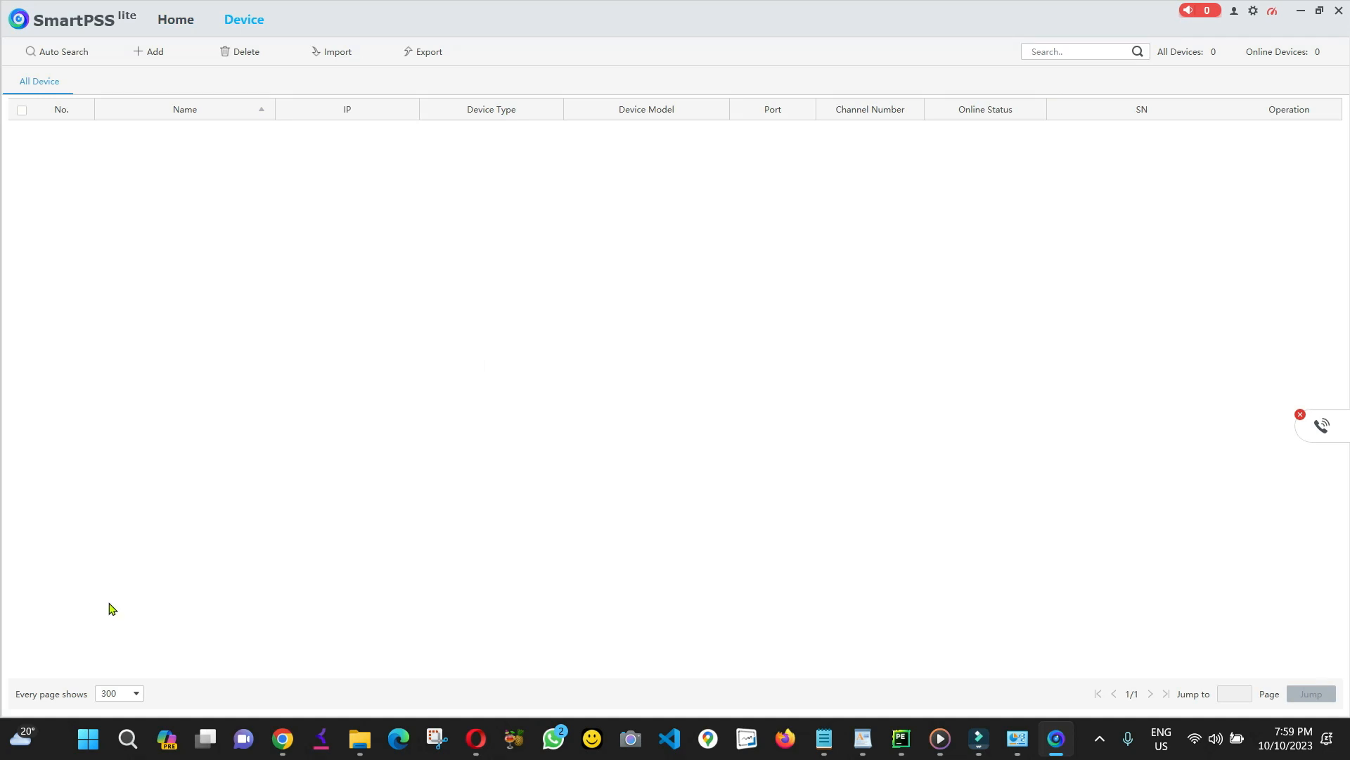
pyautogui.click(66, 57)
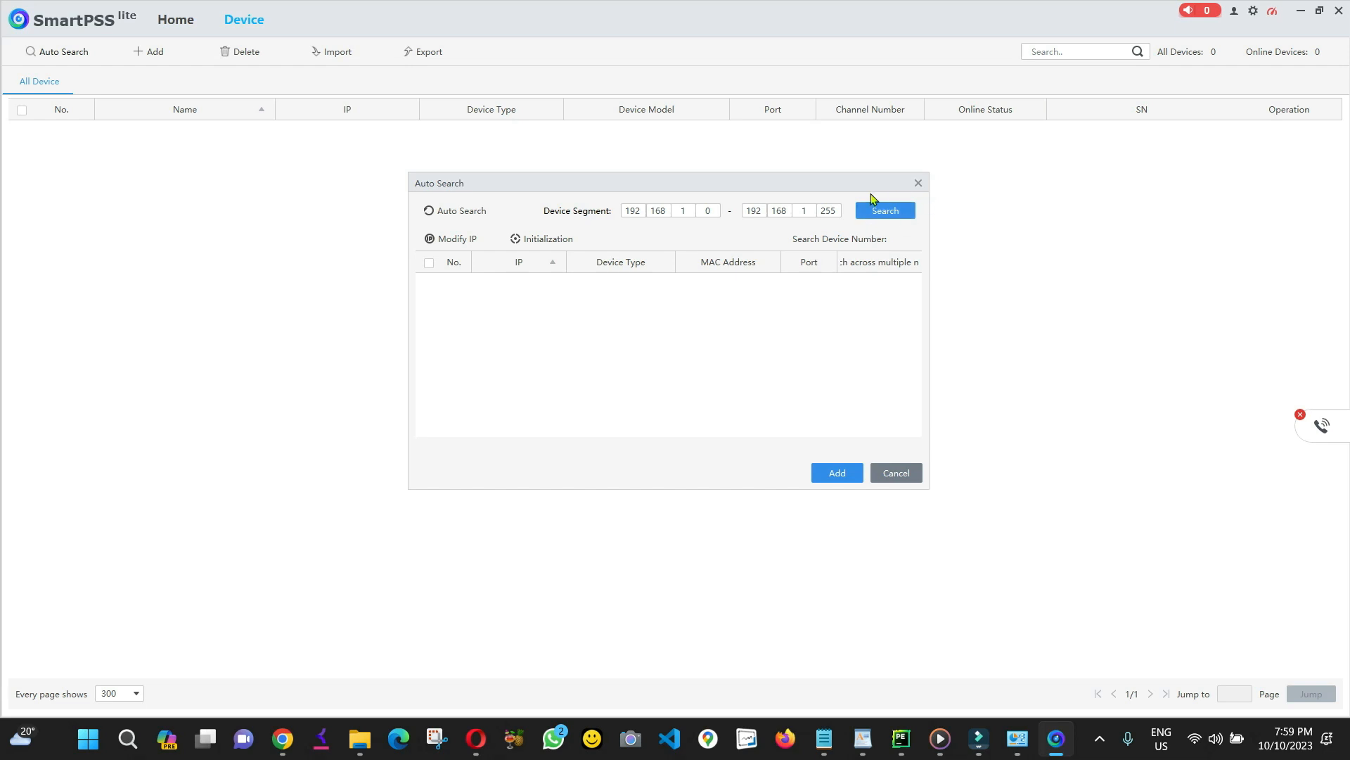
pyautogui.click(888, 214)
pyautogui.click(899, 479)
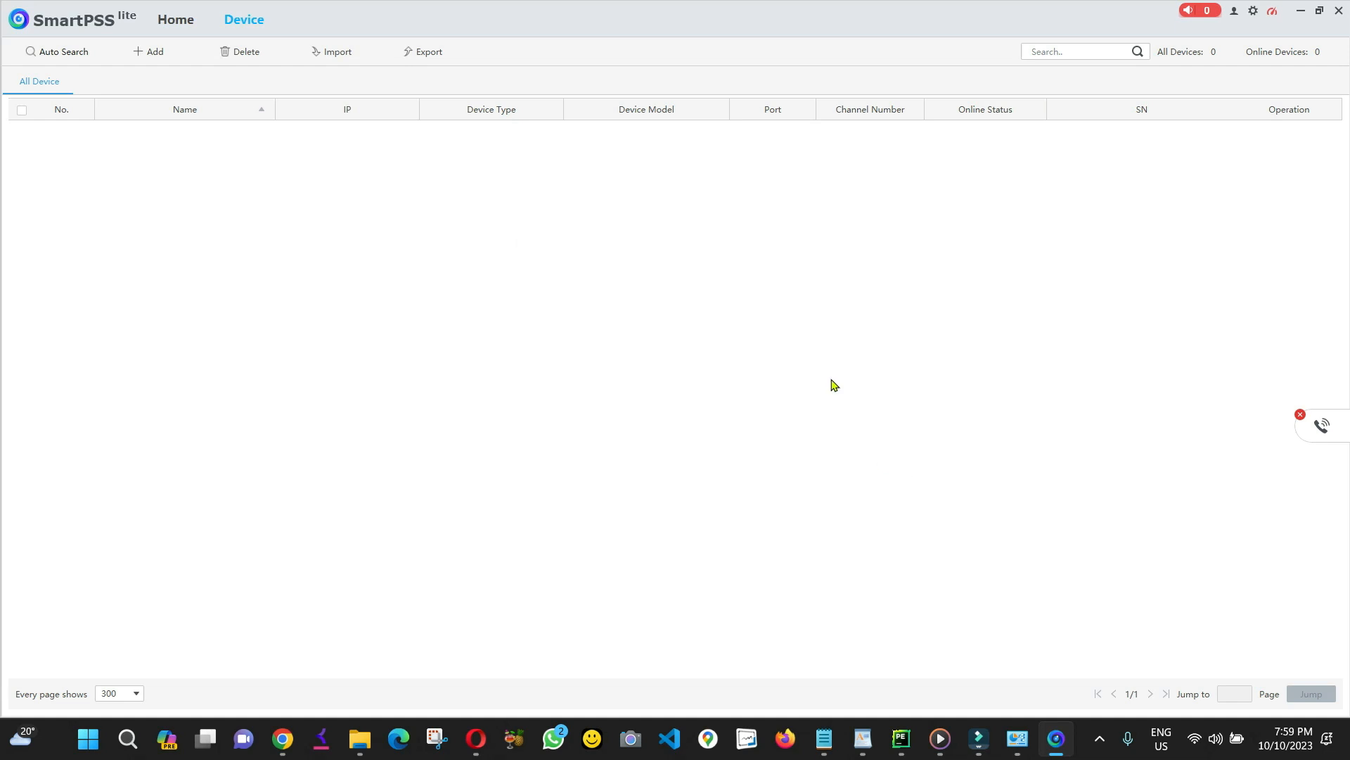
# Start a new device named Office1 using the SN (serial number) add method.
pyautogui.click(153, 52)
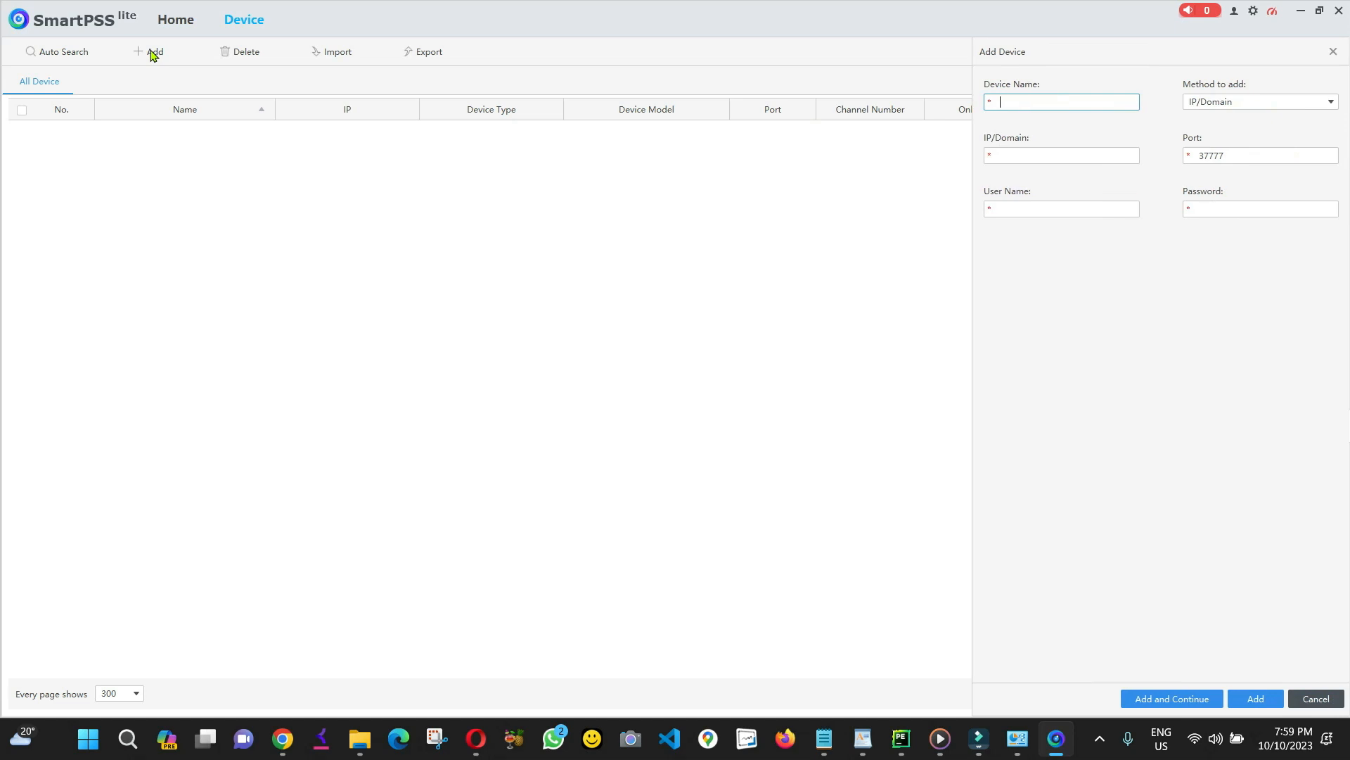
pyautogui.click(1059, 102)
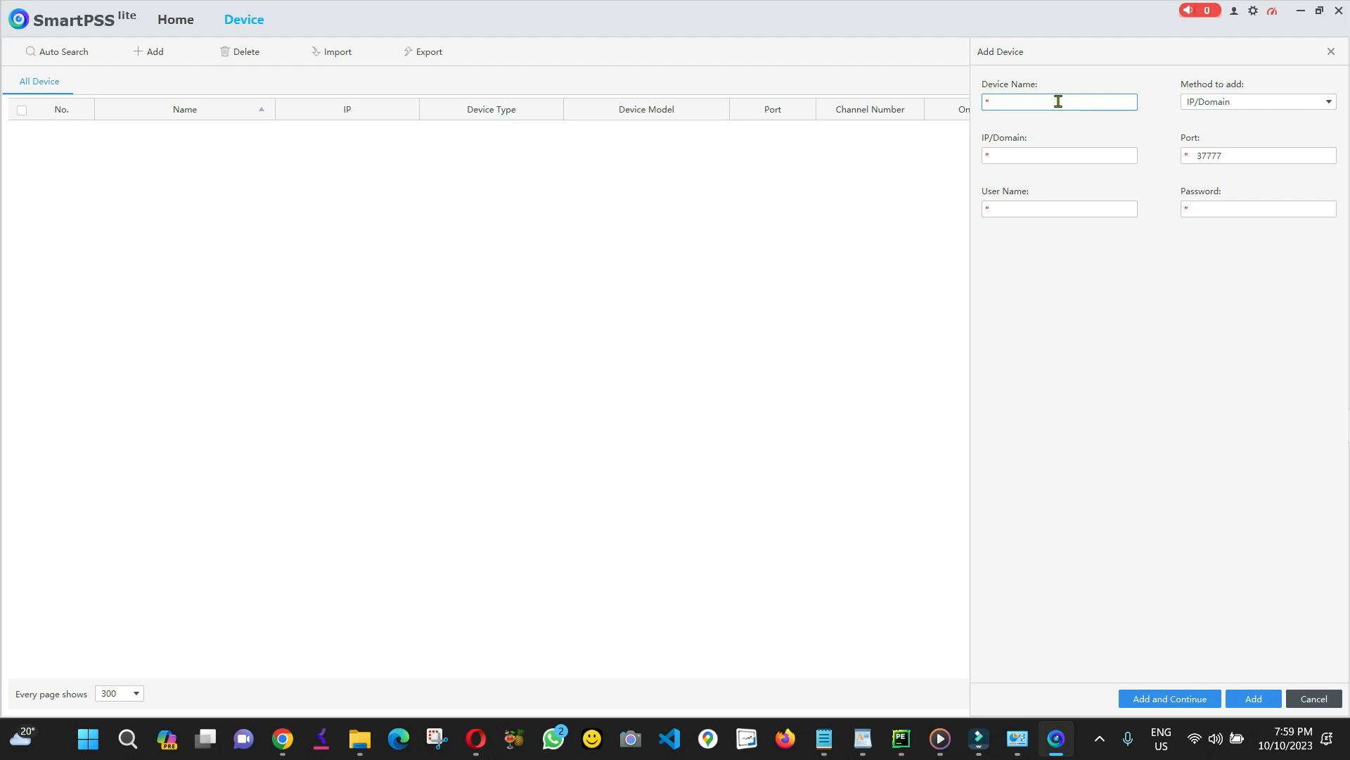
pyautogui.write('Office1')
pyautogui.click(1240, 103)
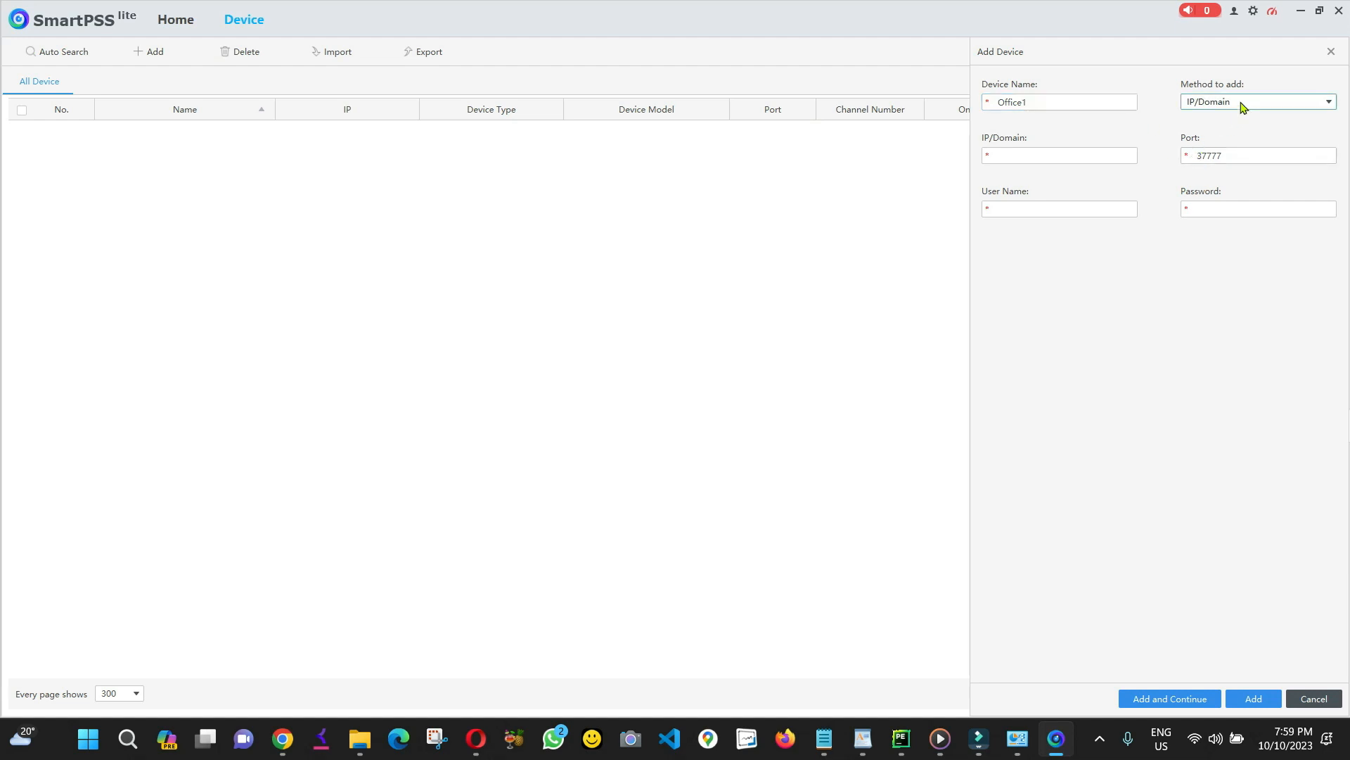
pyautogui.click(1227, 136)
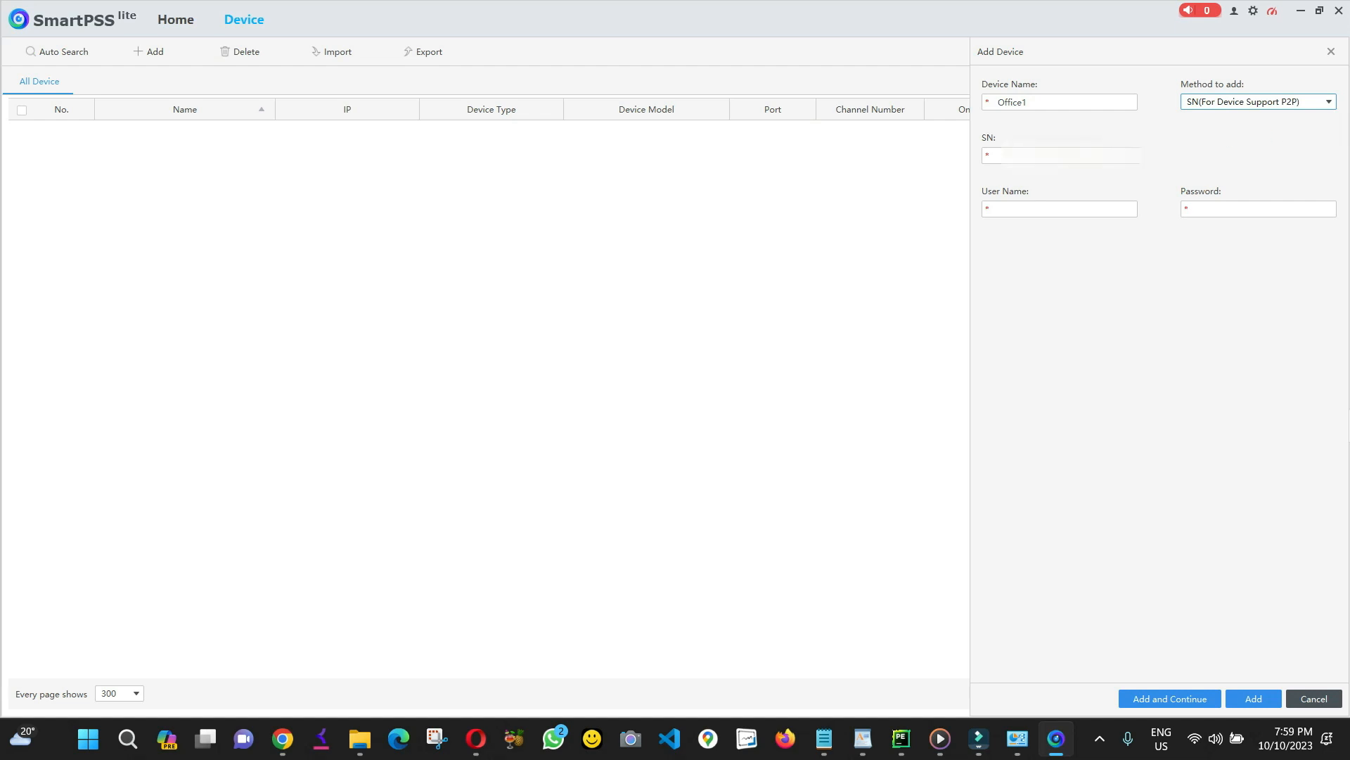
# Paste the DVR's serial number, enter its login user name and password, and add Office1.
pyautogui.click(999, 155)
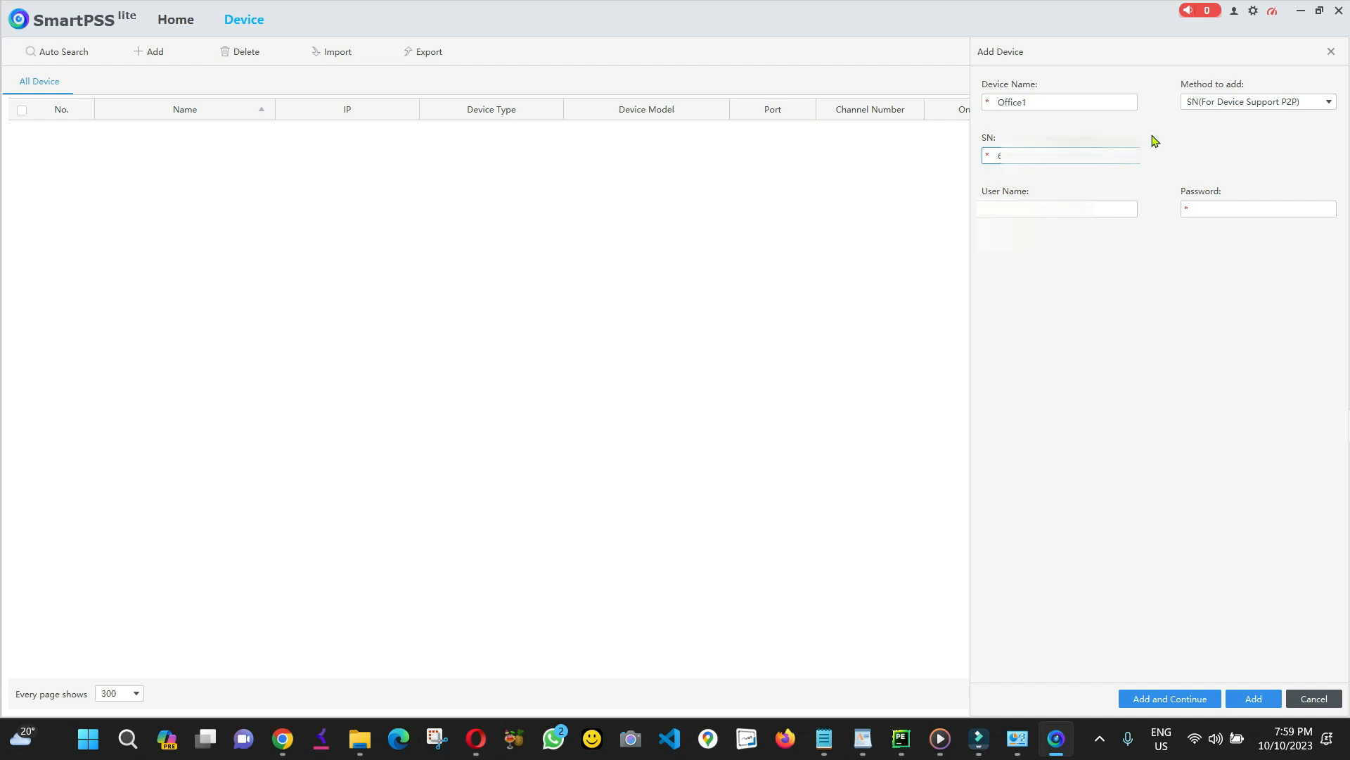
pyautogui.hotkey('alt', 'Tab')
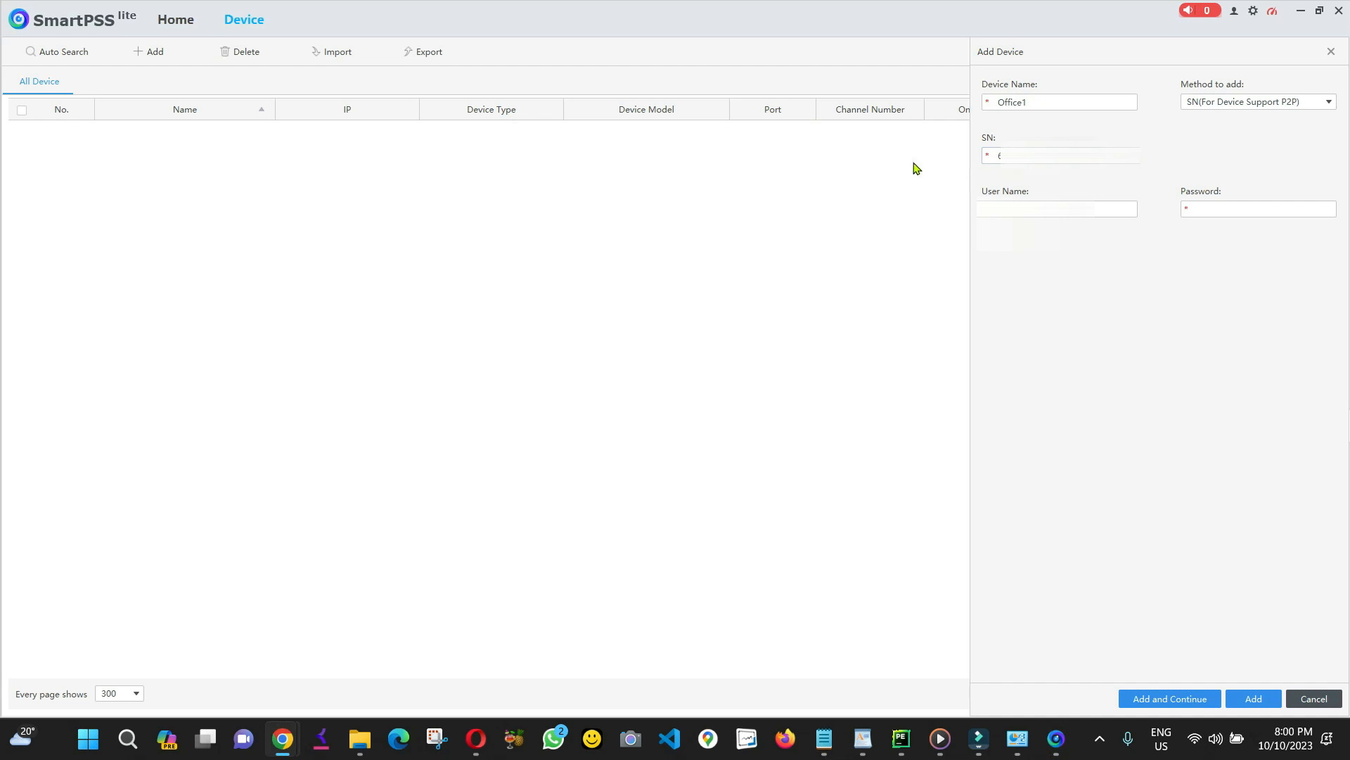
pyautogui.hotkey('alt', 'Tab')
pyautogui.hotkey('ctrl', 'v')
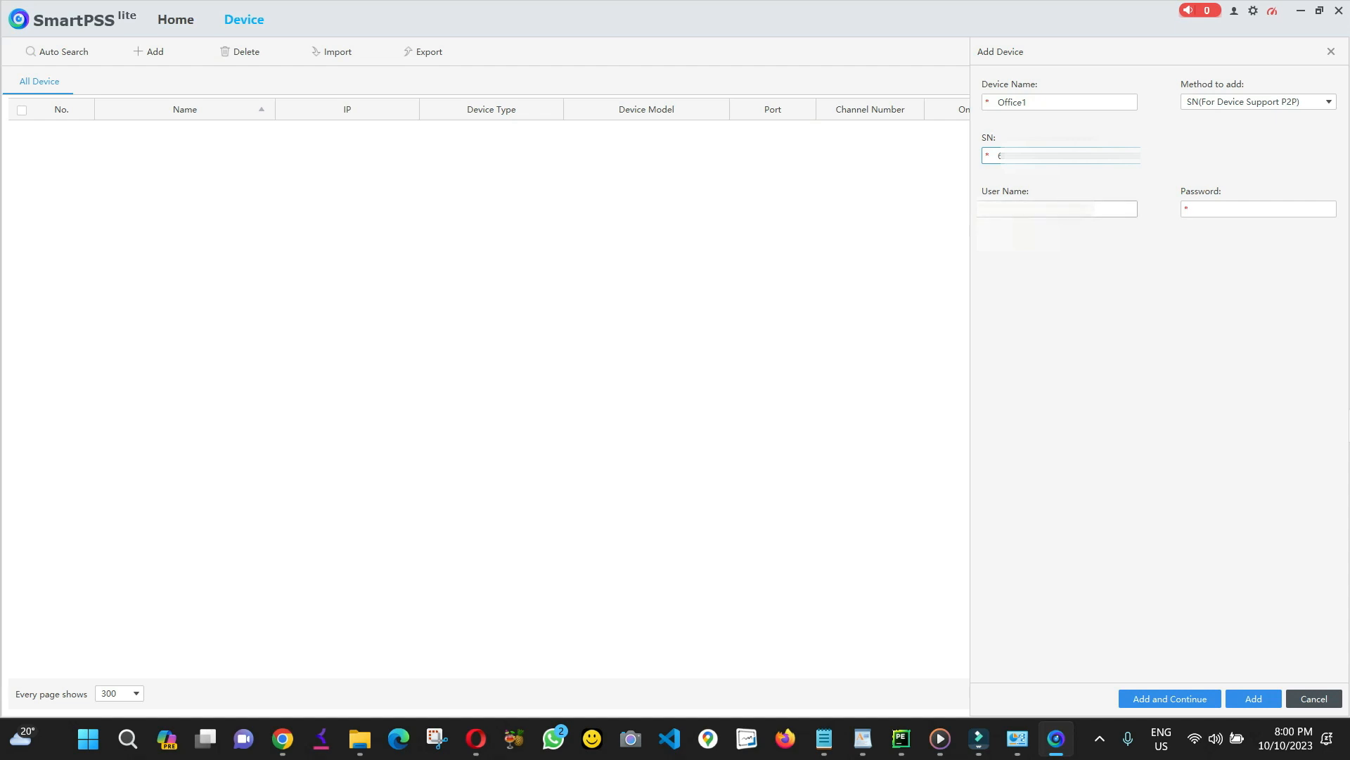
pyautogui.click(1044, 210)
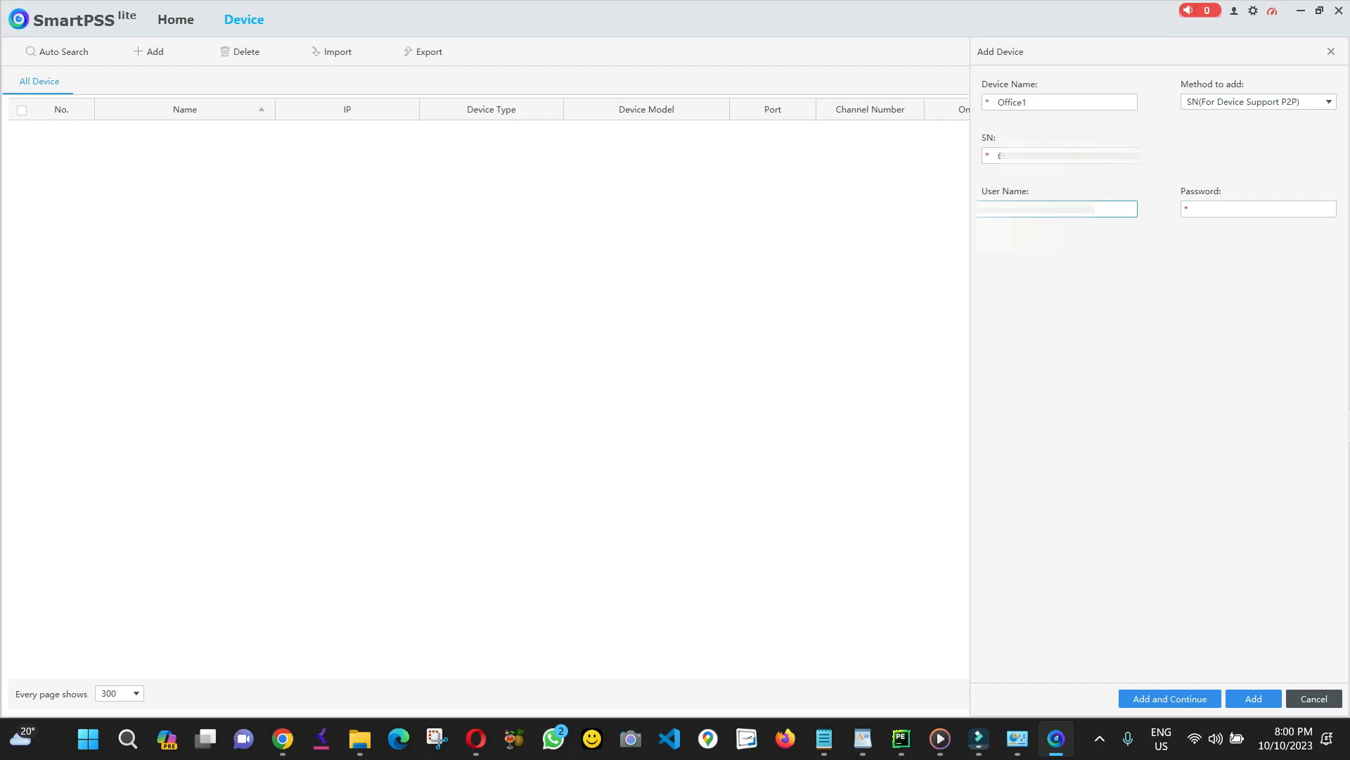
pyautogui.click(1197, 208)
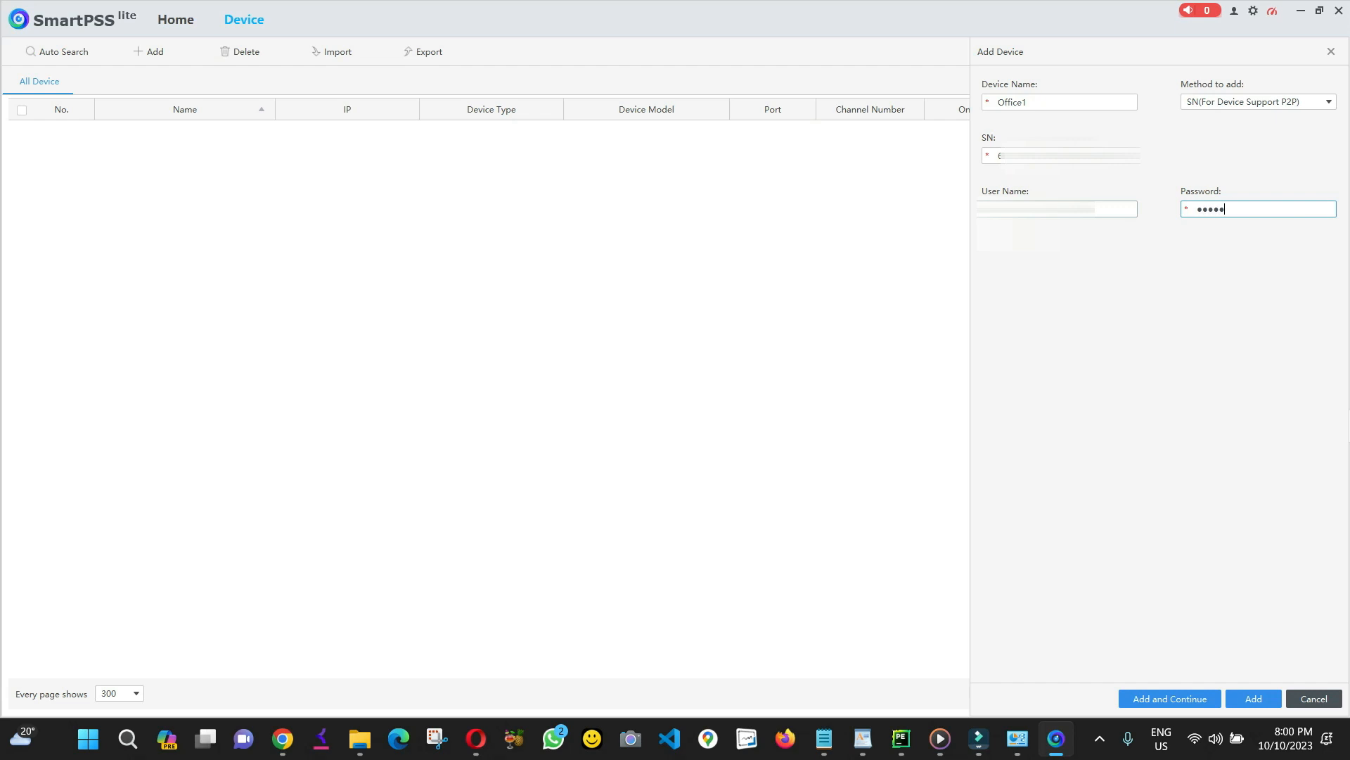
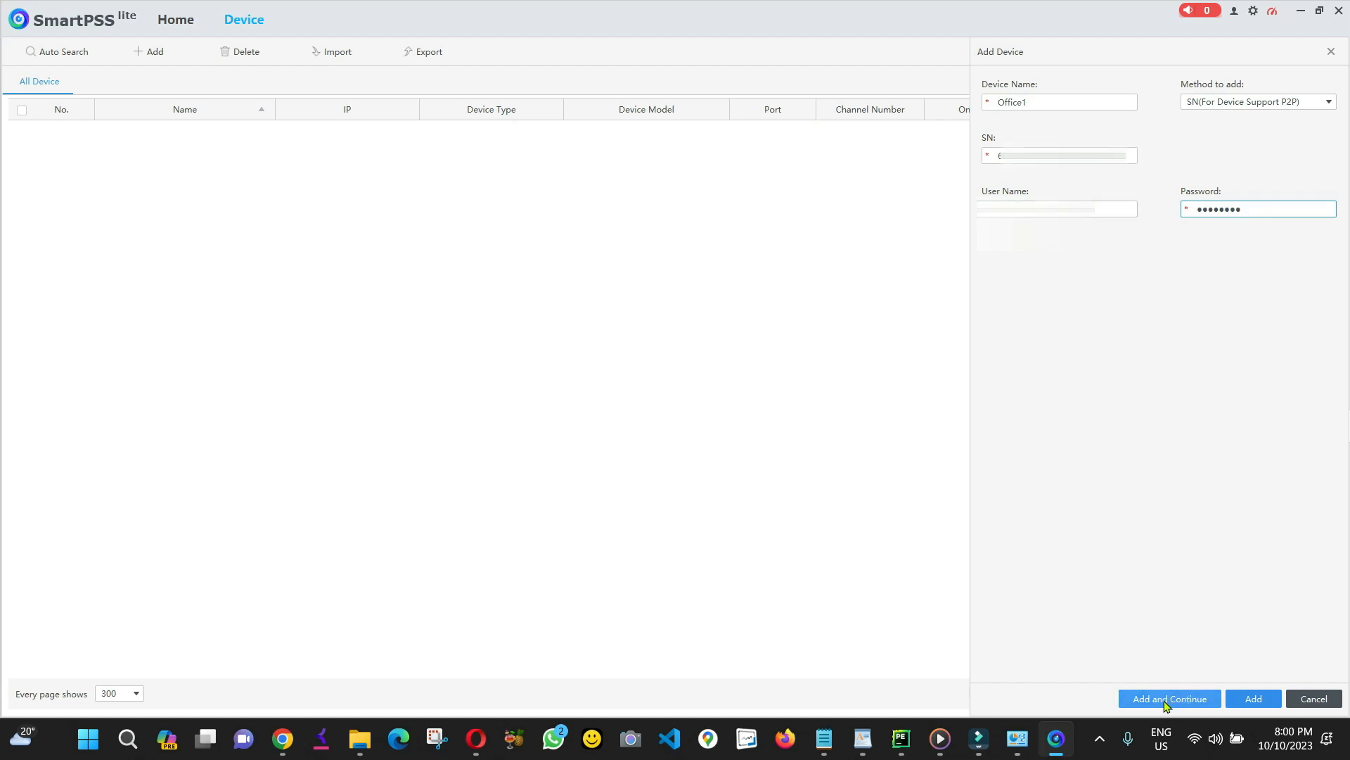
pyautogui.click(1167, 706)
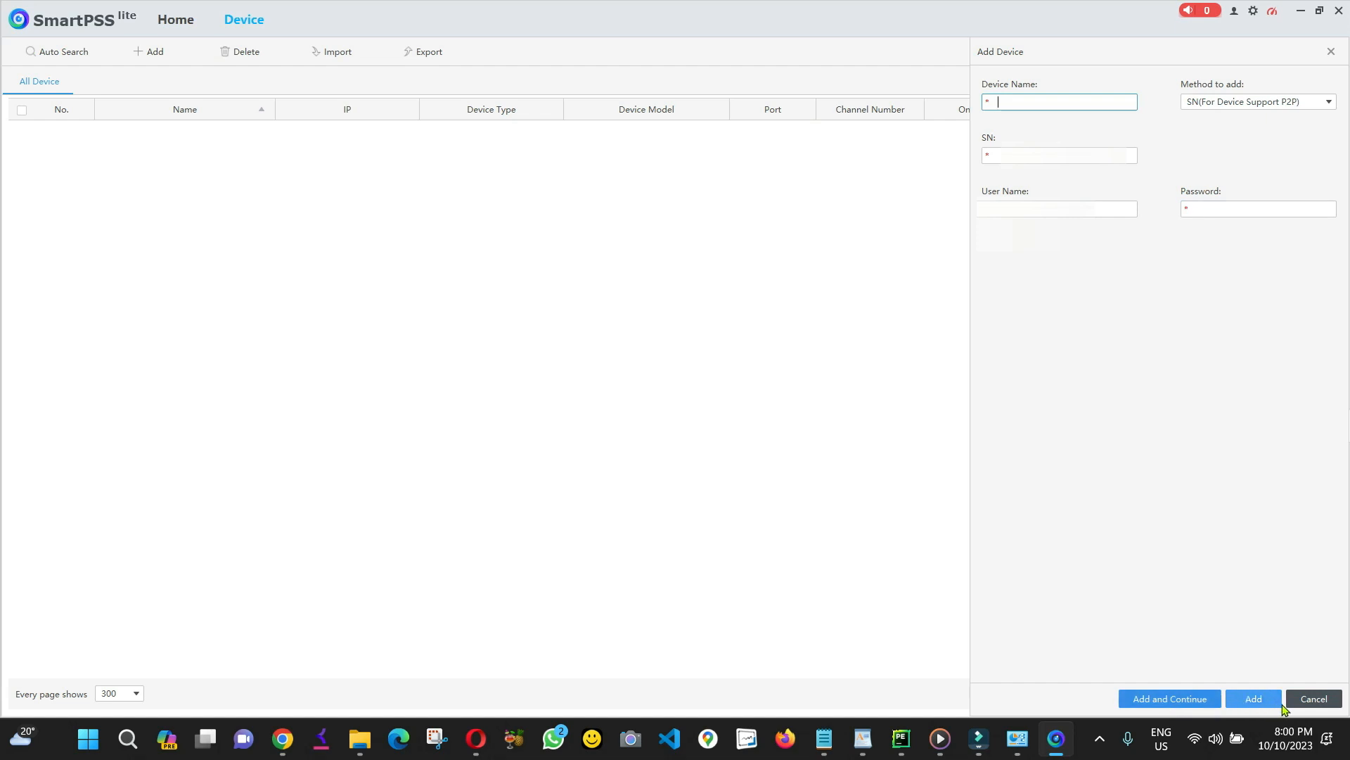
# Cancel the Add Device panel to see Office1 listed online with 28 channels.
pyautogui.click(1312, 699)
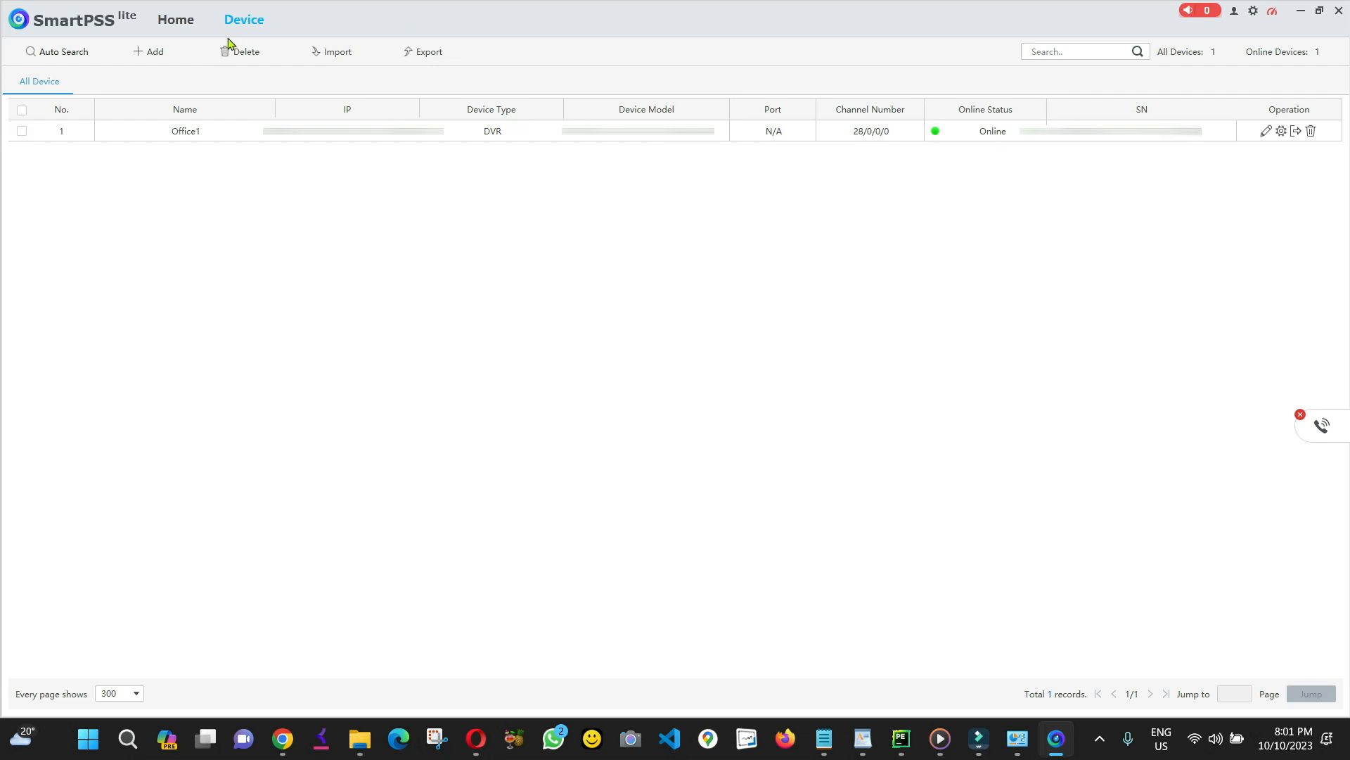
# Start a new device entry named Office2 and paste its serial number from the browser.
pyautogui.click(150, 53)
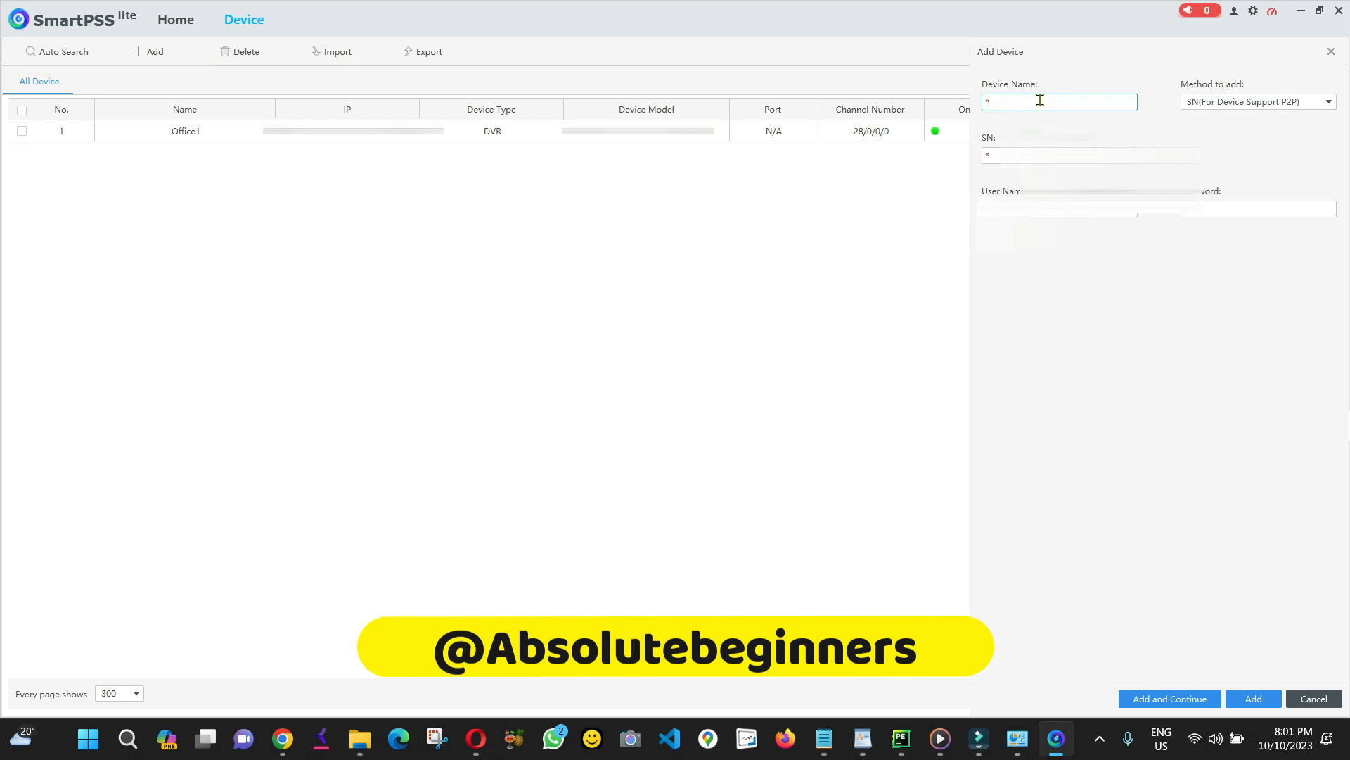
pyautogui.write('Offi')
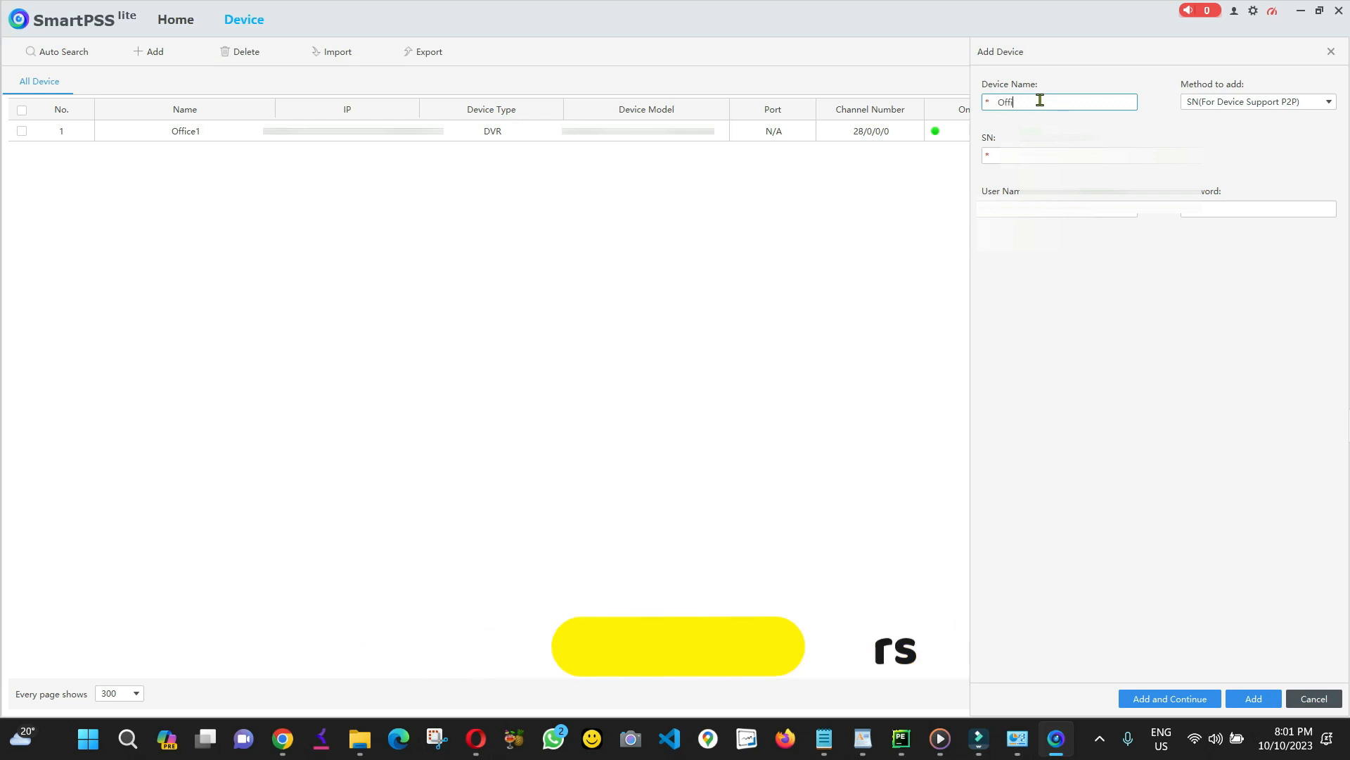
pyautogui.write('ce2')
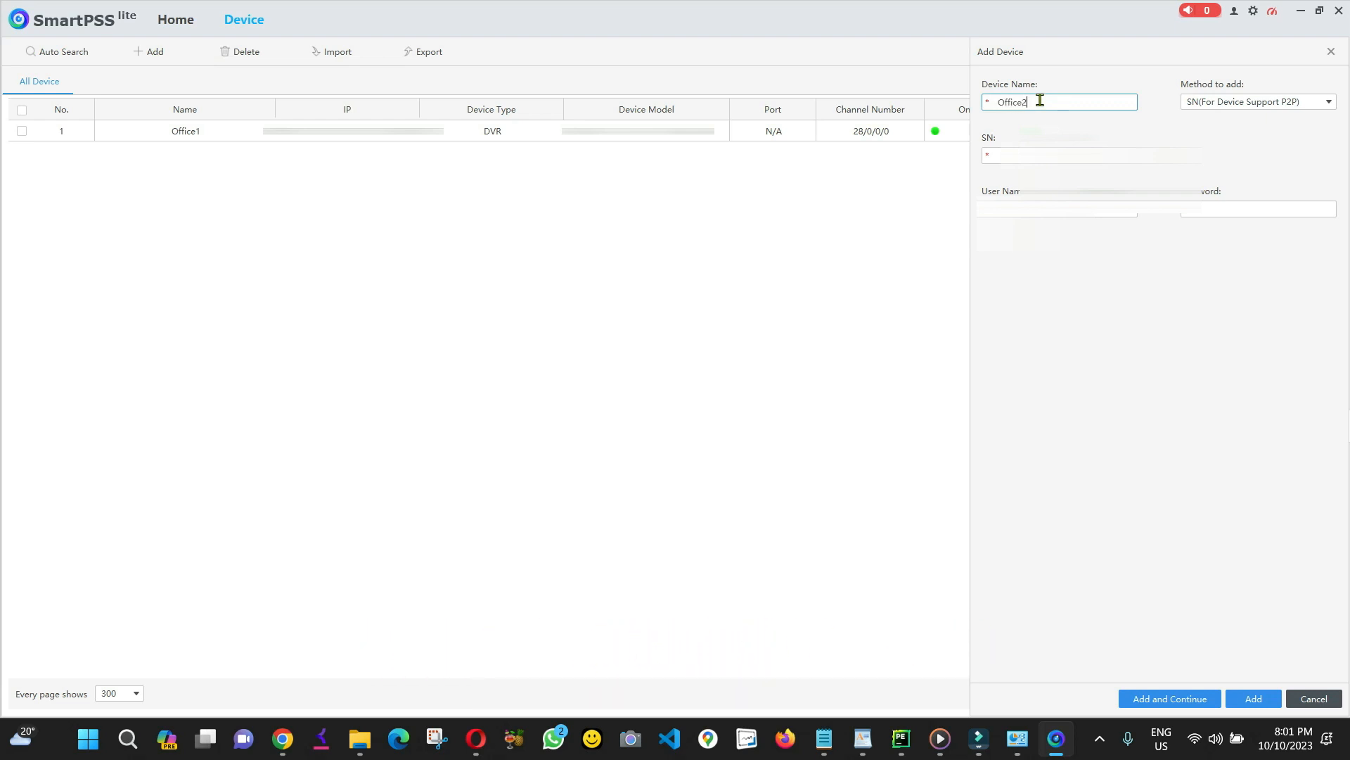
pyautogui.press('Tab')
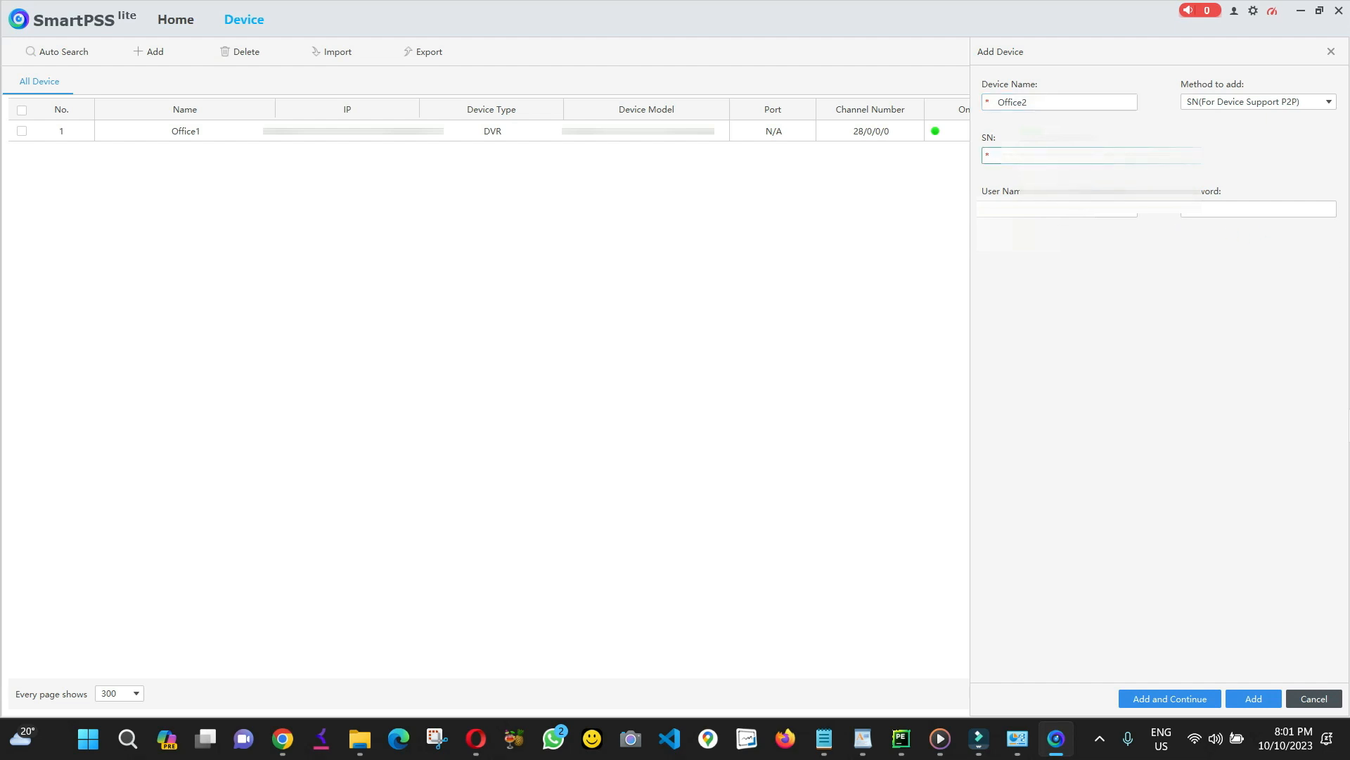
pyautogui.hotkey('alt', 'Tab')
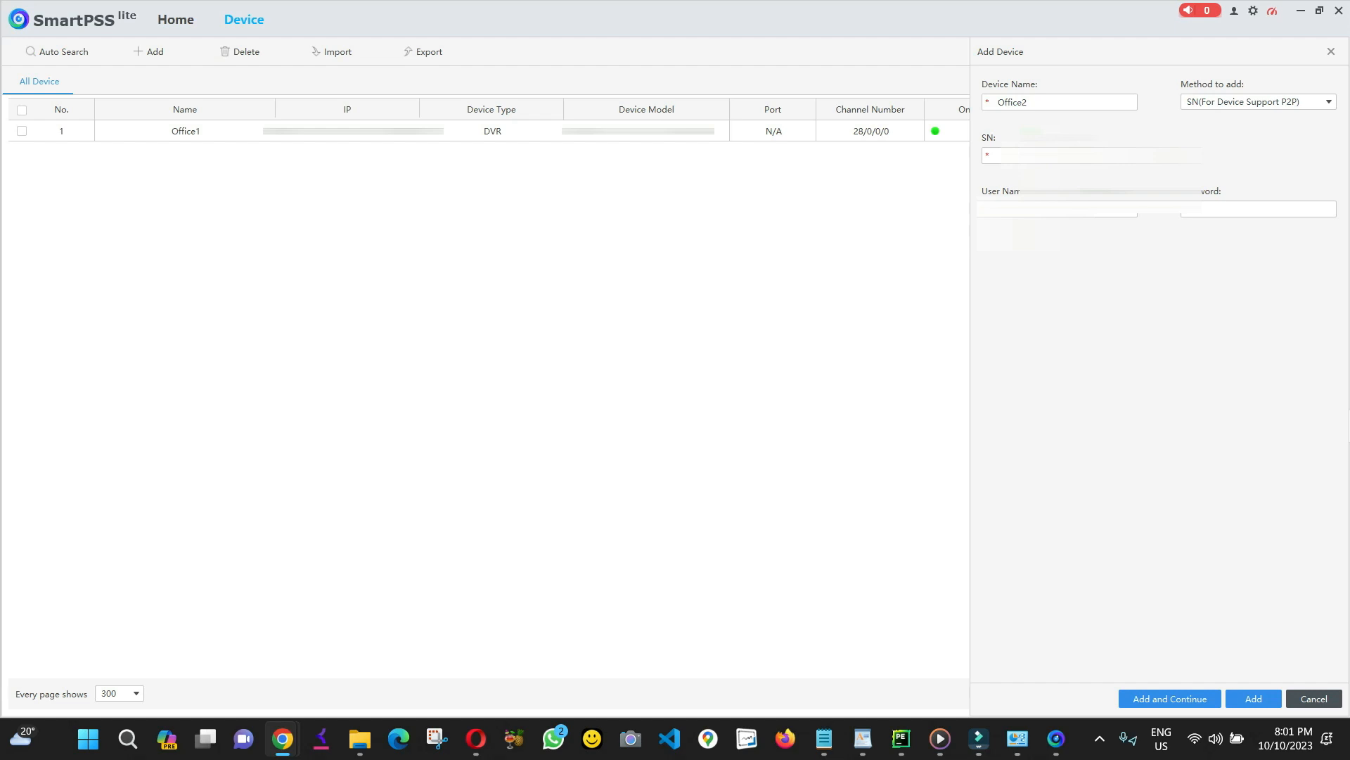
pyautogui.hotkey('alt', 'Tab')
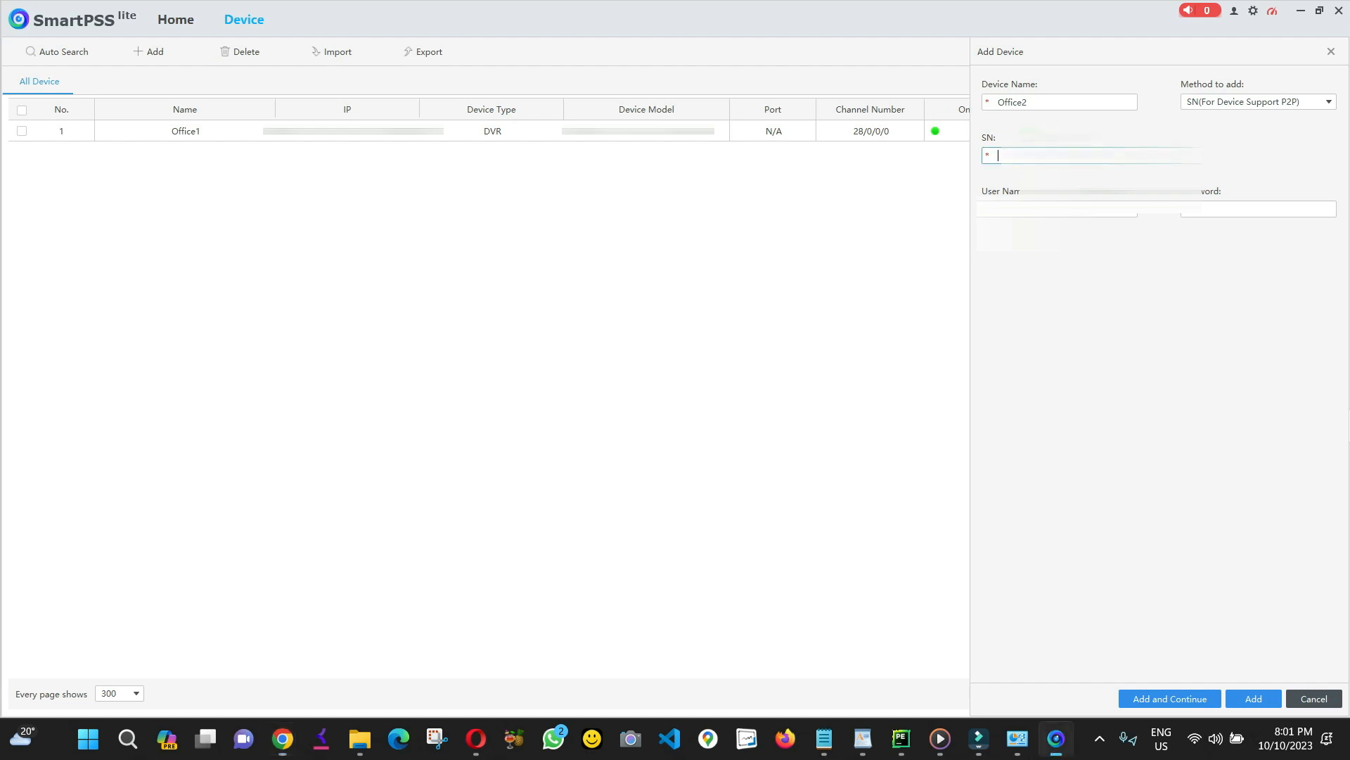
pyautogui.hotkey('ctrl', 'v')
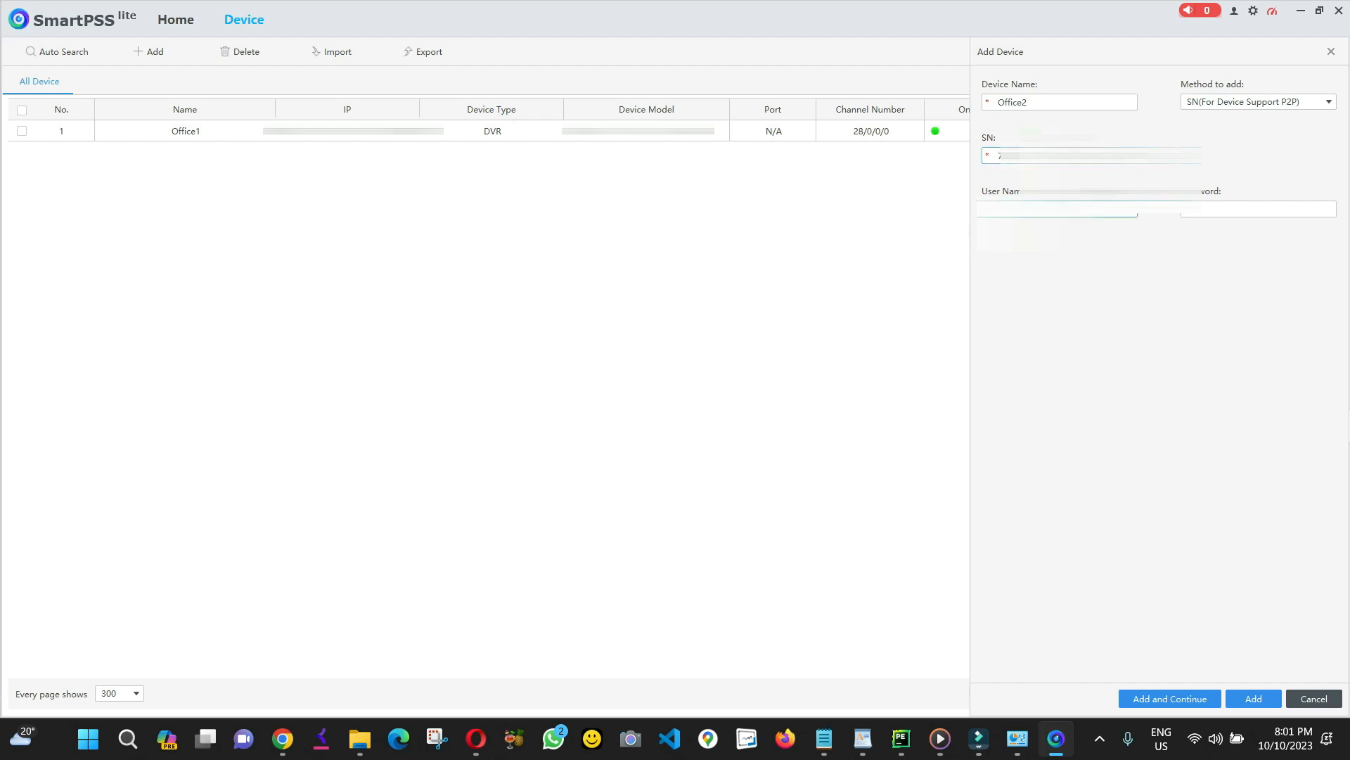
# Enter the Office2 device password, save the device, and close the add-device form.
pyautogui.press('Tab')
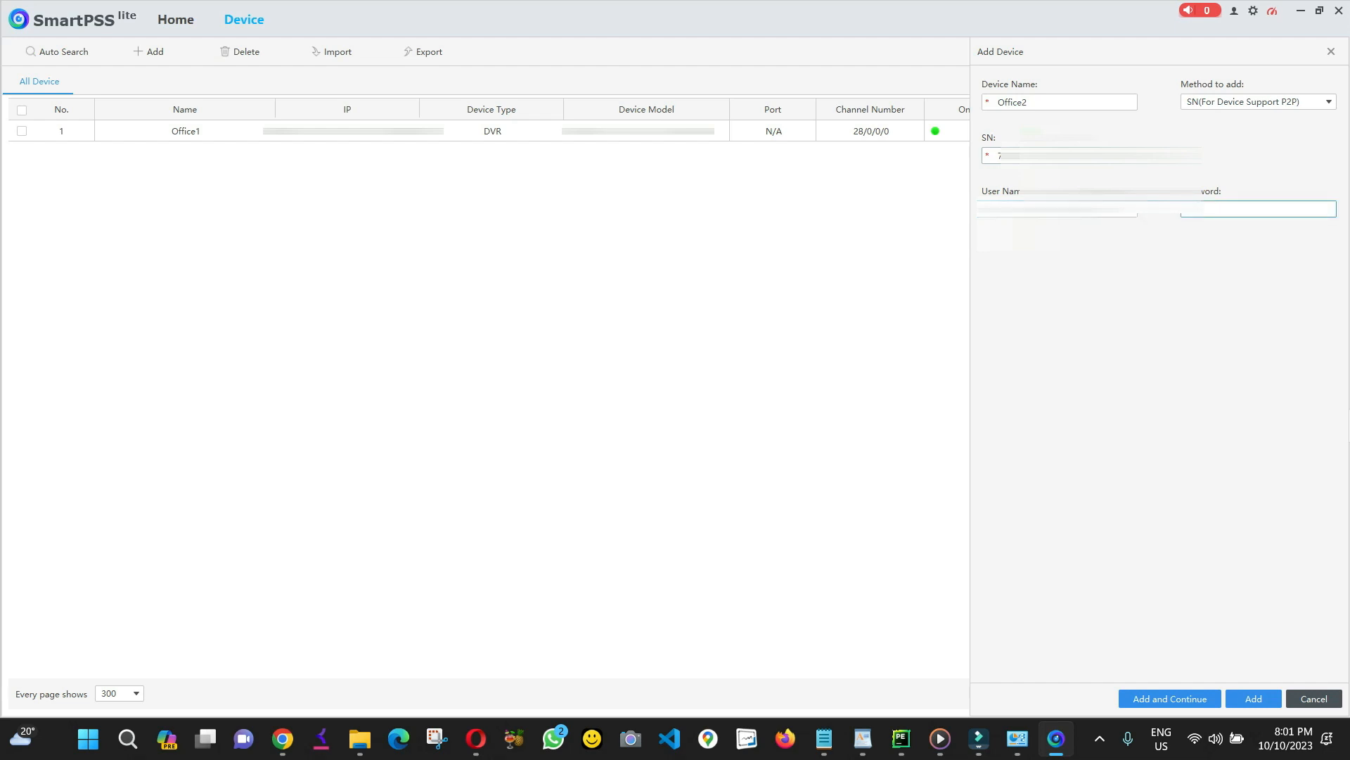
pyautogui.write('•••••••')
pyautogui.click(1174, 698)
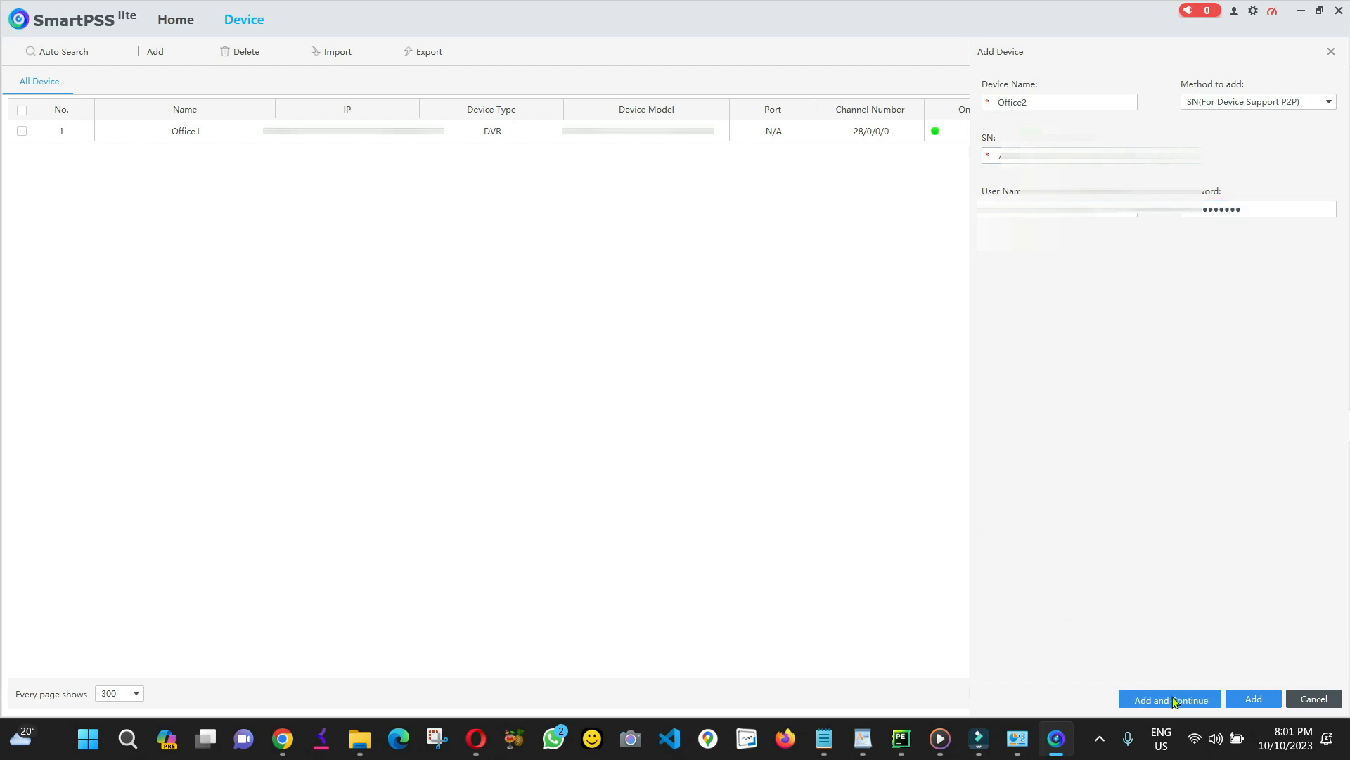
pyautogui.click(1313, 700)
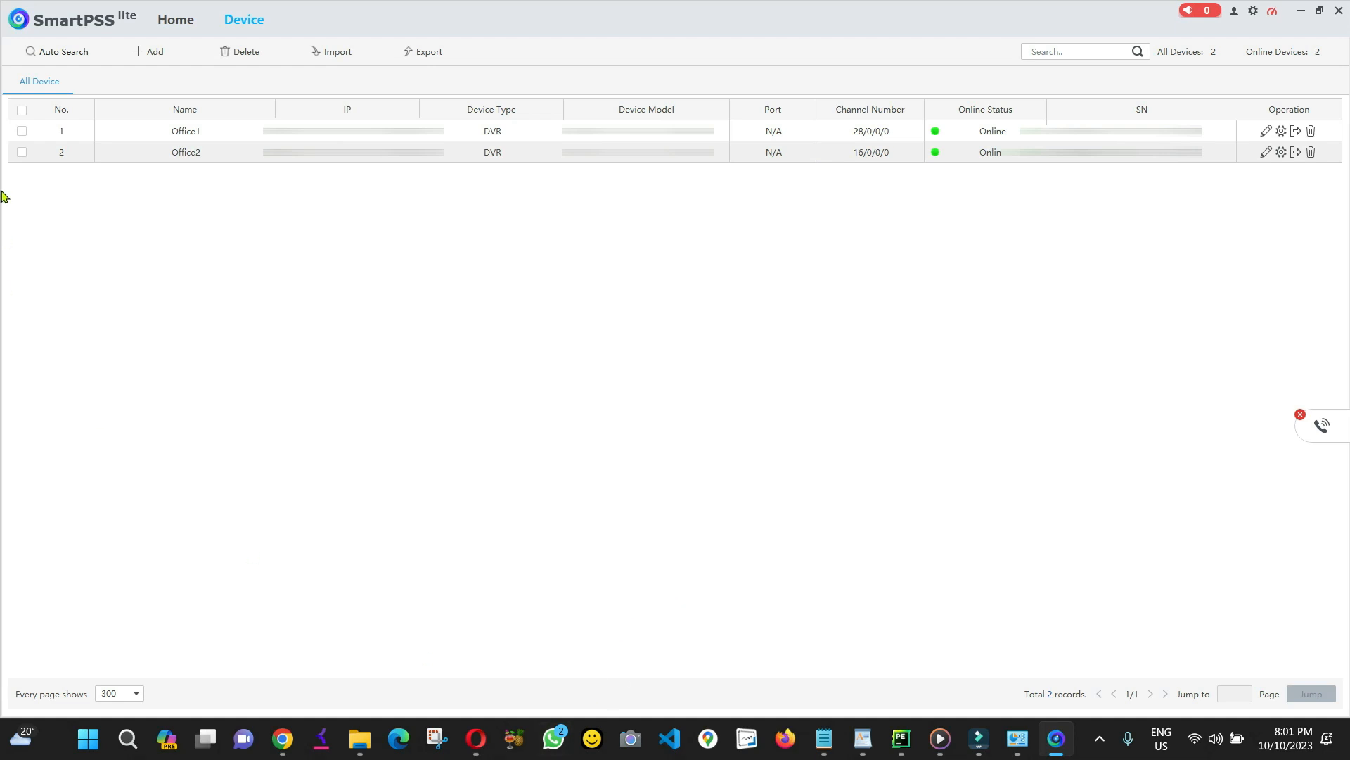
# From Home, open Live View, play Office1's Channel1–4, then bring up the aspect ratio options.
pyautogui.click(170, 23)
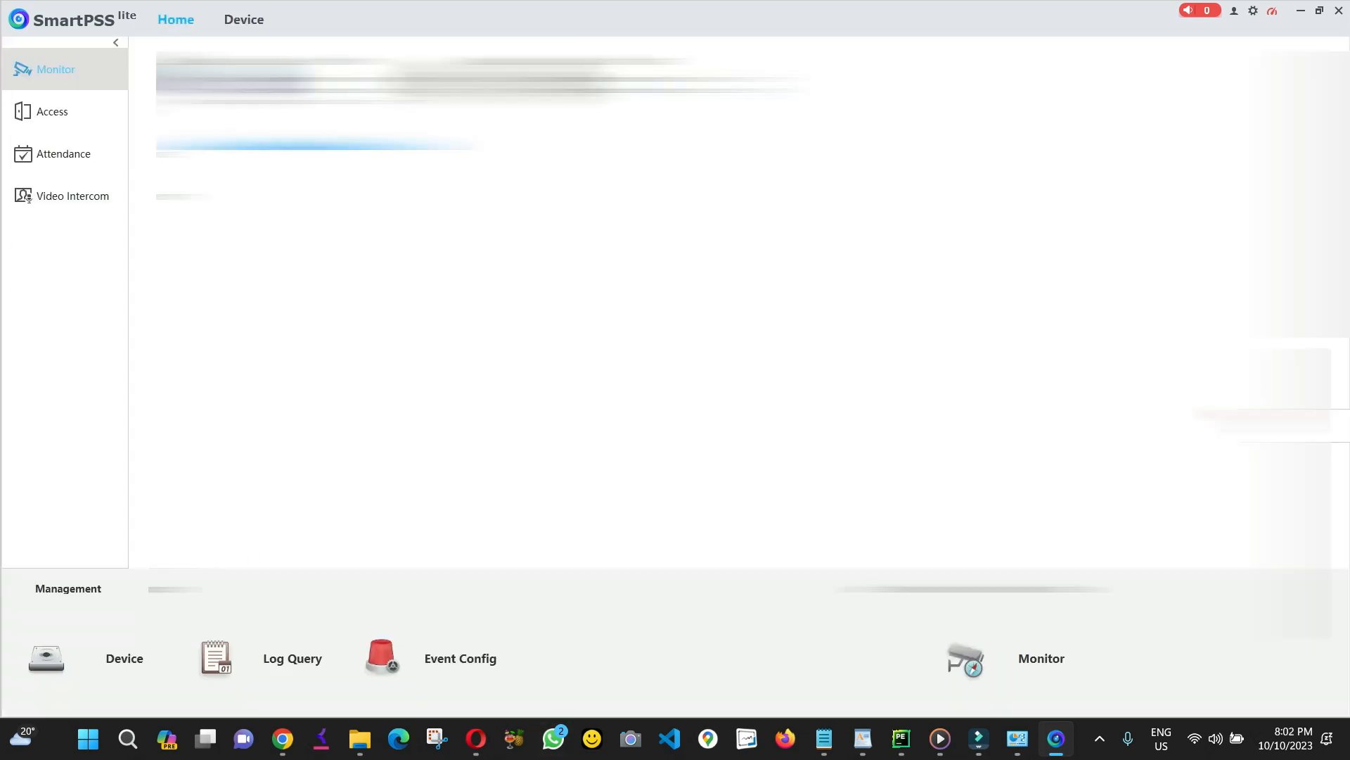
pyautogui.click(281, 99)
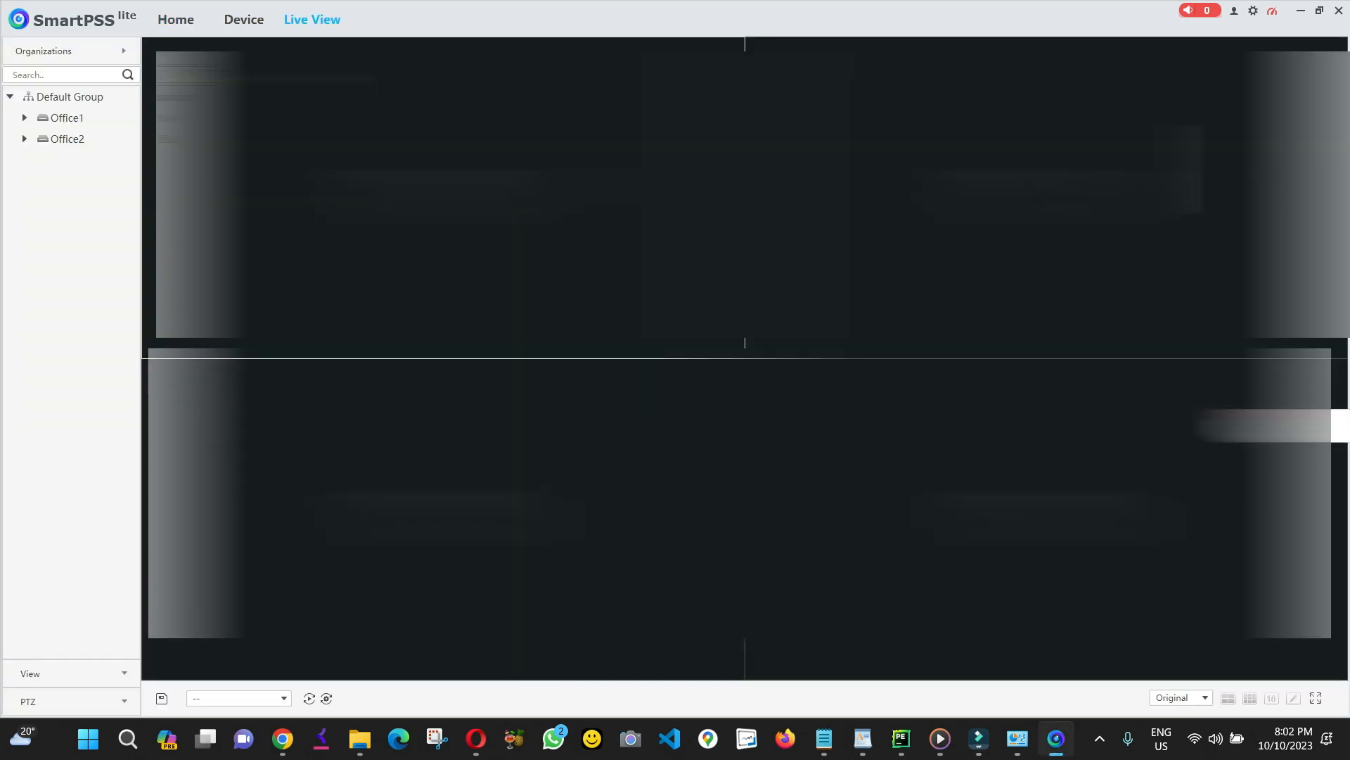
pyautogui.click(68, 118)
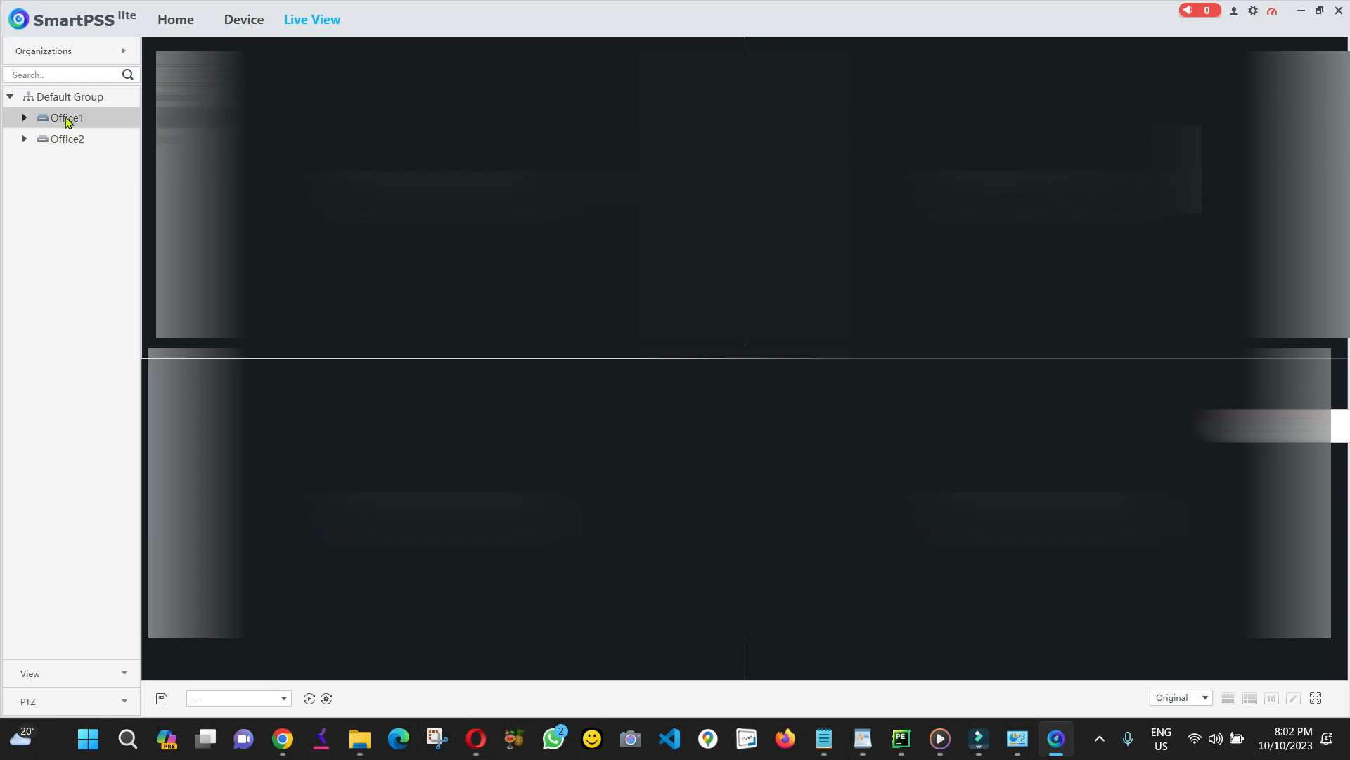
pyautogui.doubleClick(67, 118)
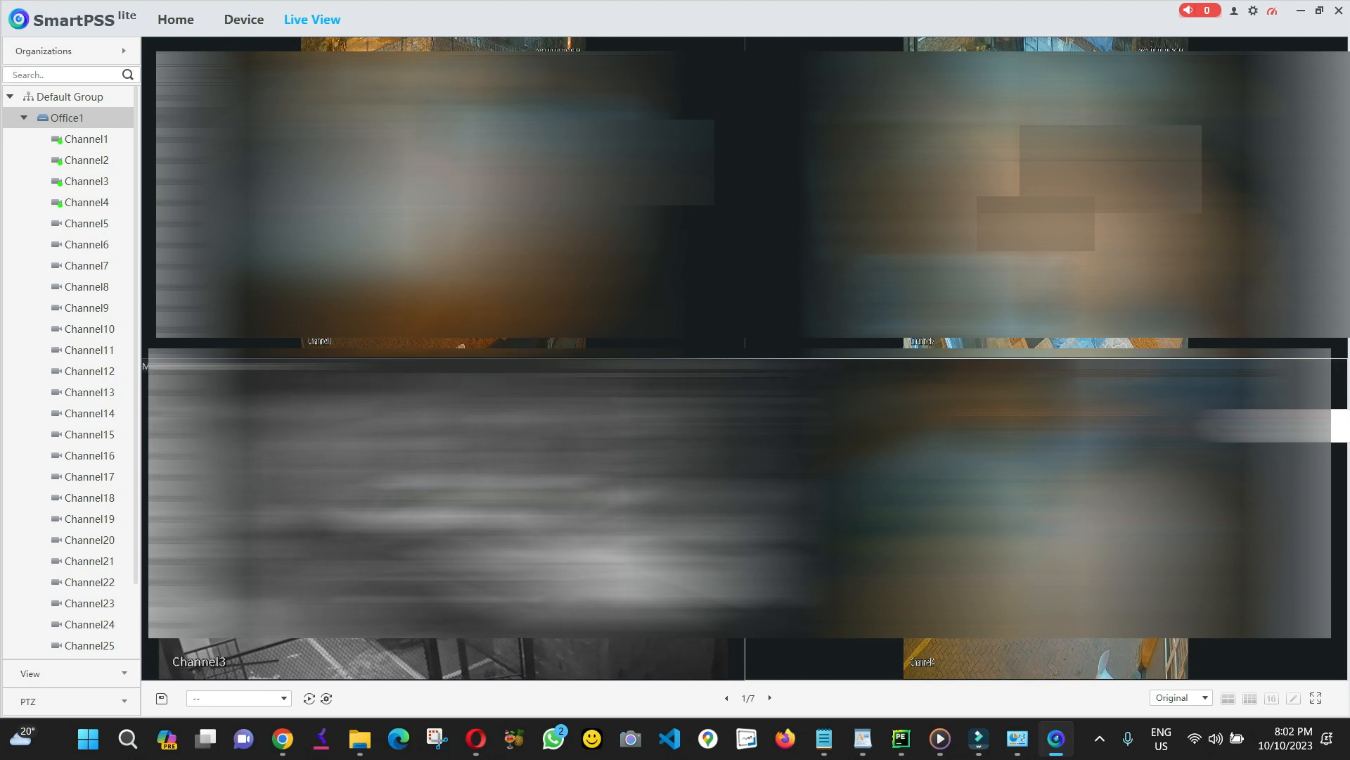
pyautogui.click(1174, 698)
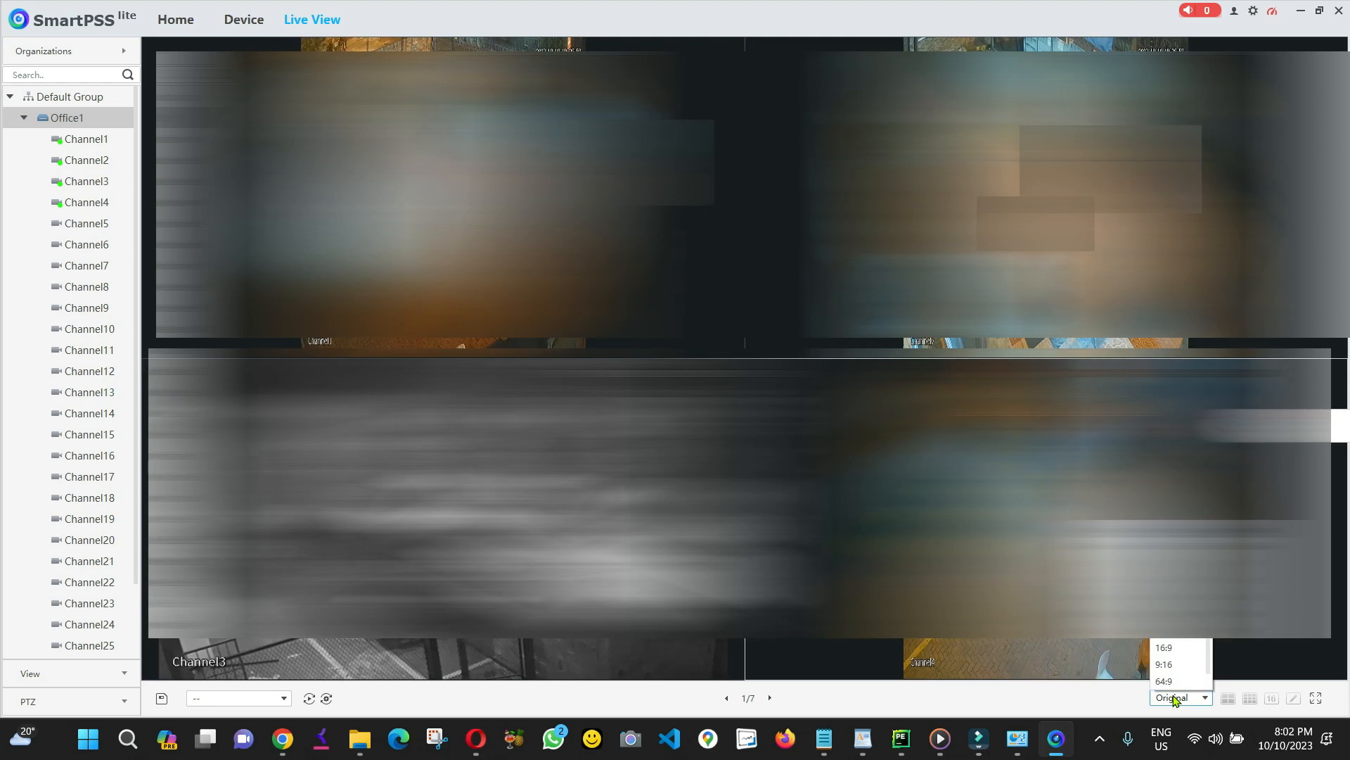